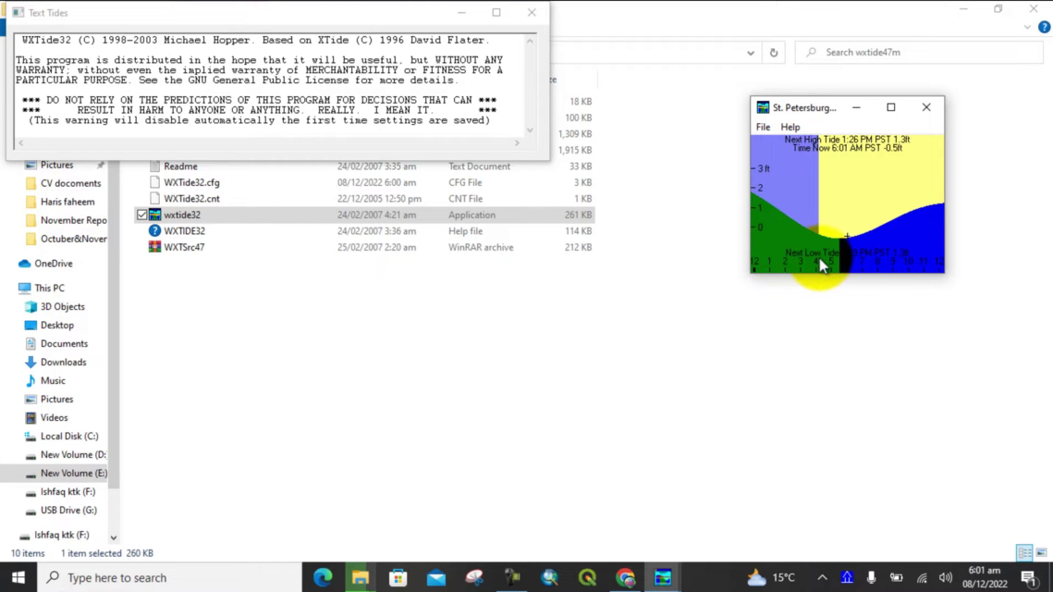
{"action": "mouse_move", "coordinate": [804, 262]}
{"action": "left_mouse_down"}
{"action": "mouse_move", "coordinate": [891, 258]}
{"action": "mouse_move", "coordinate": [855, 219]}
{"action": "left_mouse_up"}
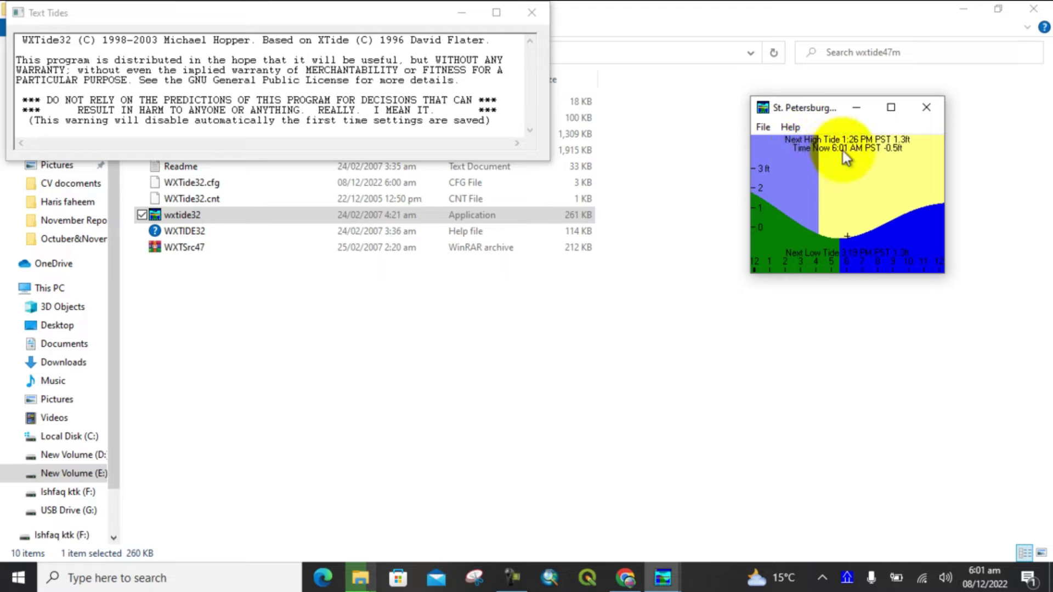
{"action": "left_click", "coordinate": [828, 236]}
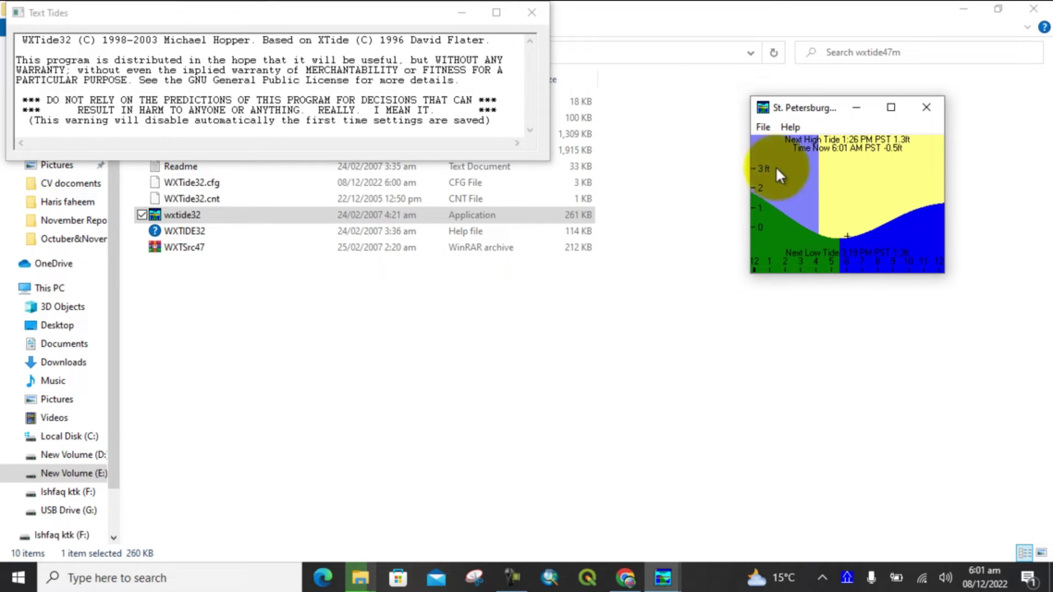
{"action": "left_click", "coordinate": [763, 128]}
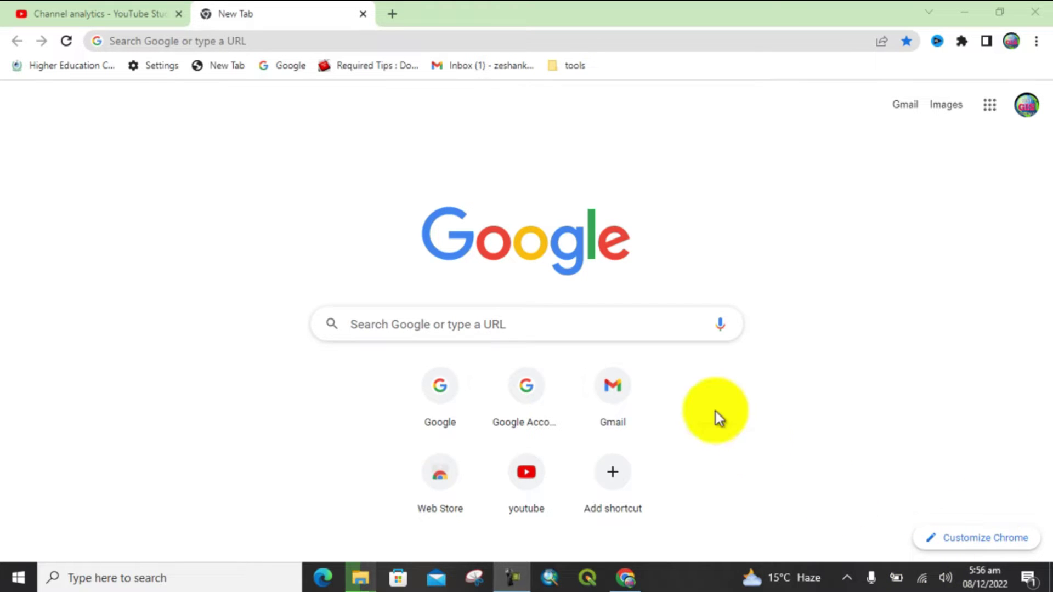
Search Google for WXtide32 and open the wxtide32.com website from the results
{"action": "left_click", "coordinate": [455, 323]}
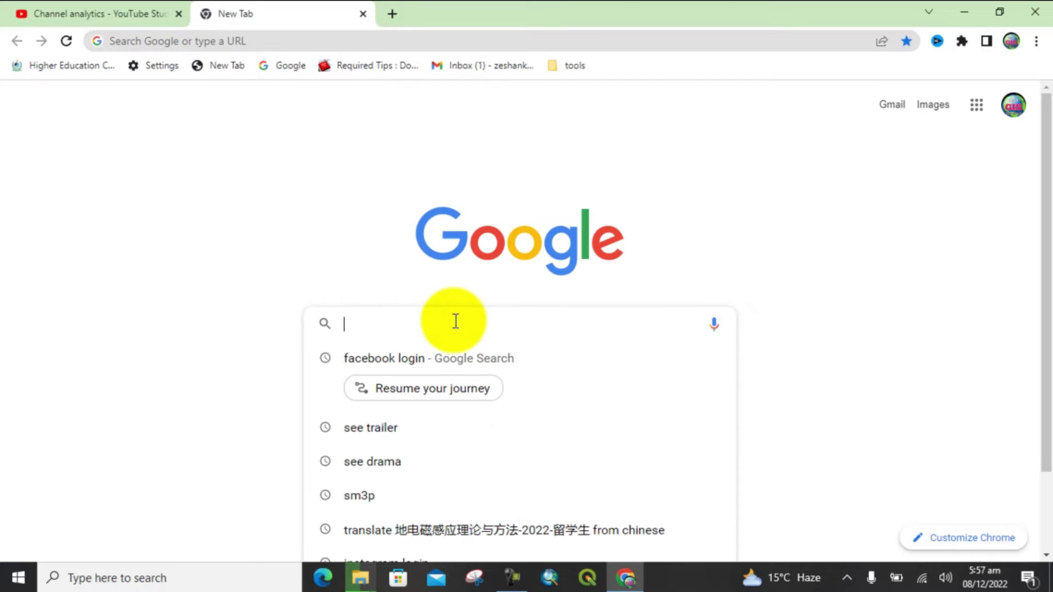
{"action": "type", "text": "WXtide32"}
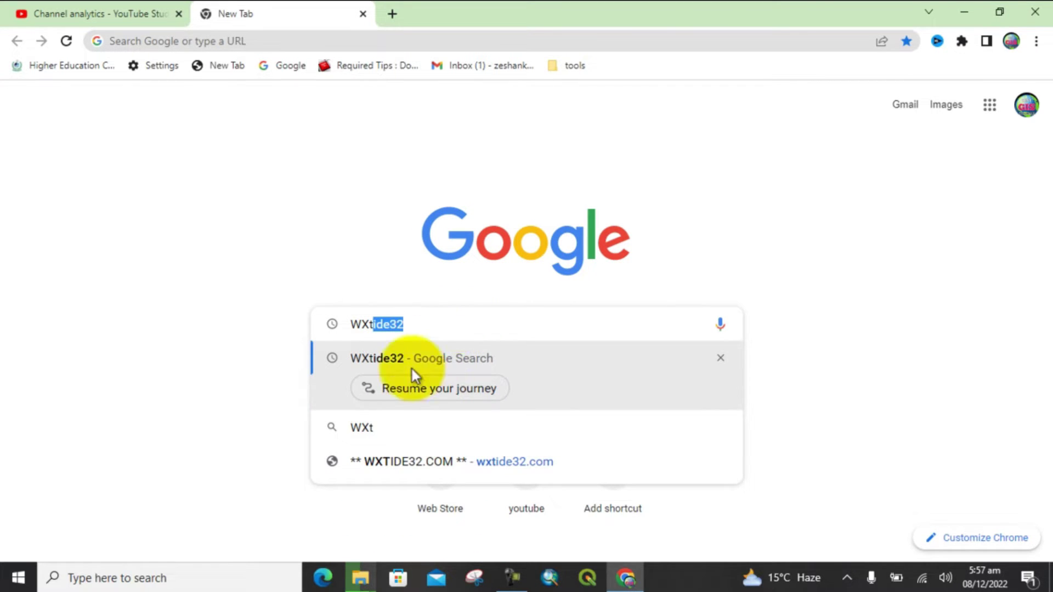
{"action": "left_click", "coordinate": [380, 357]}
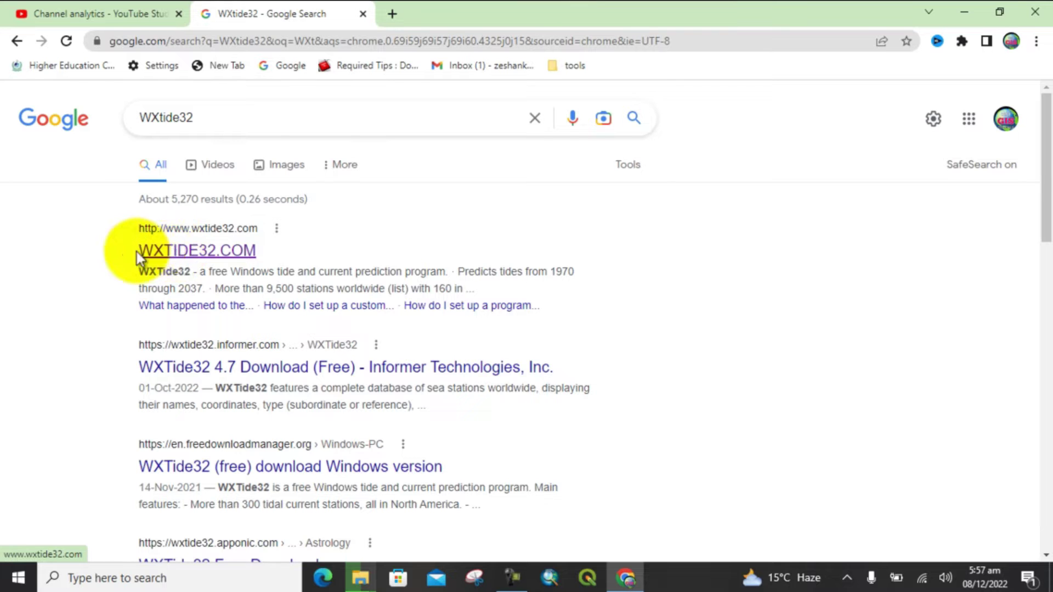
{"action": "left_click", "coordinate": [226, 255]}
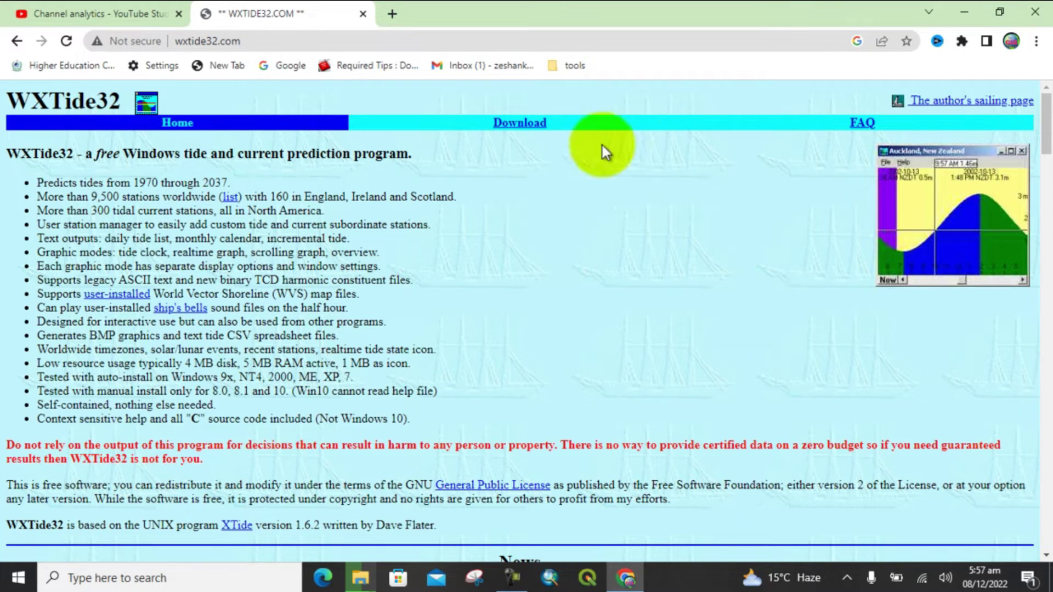
Download the manual install archive wxtide47m.zip and show the downloaded file in its folder
{"action": "left_click", "coordinate": [515, 122]}
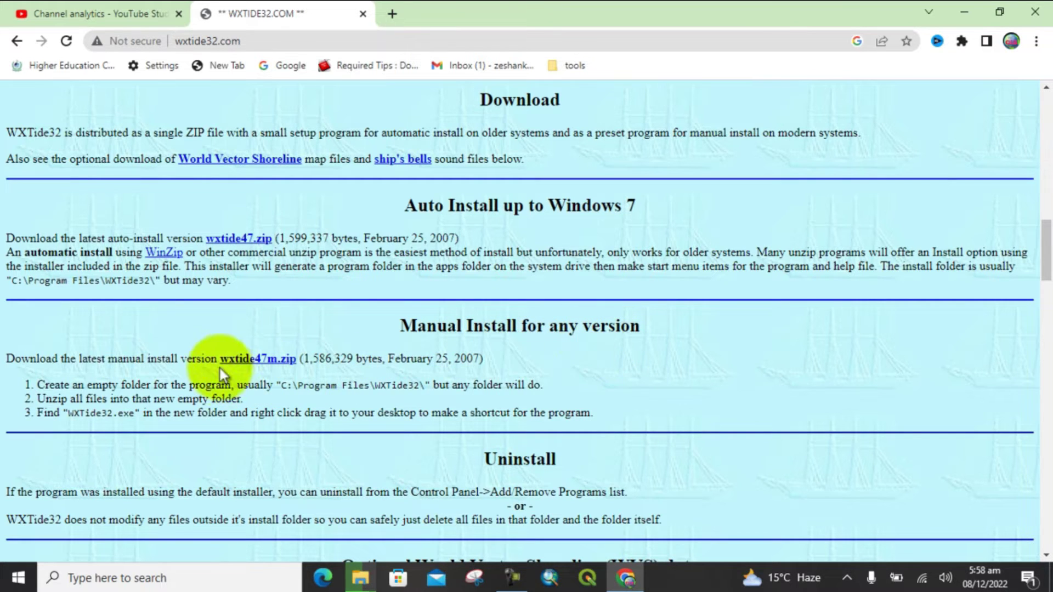
{"action": "left_click", "coordinate": [253, 363]}
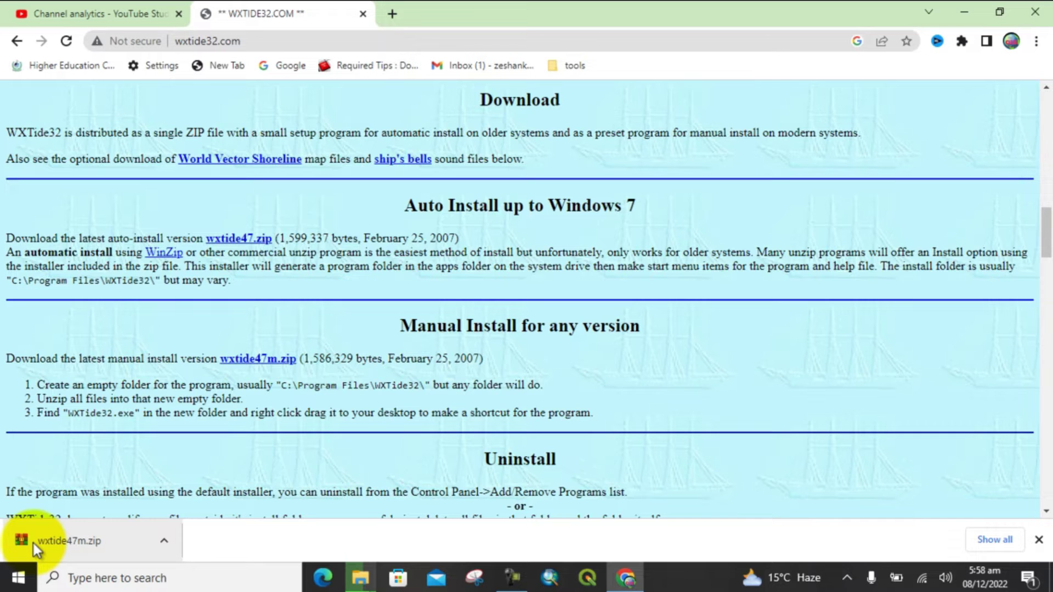
{"action": "left_click", "coordinate": [163, 540]}
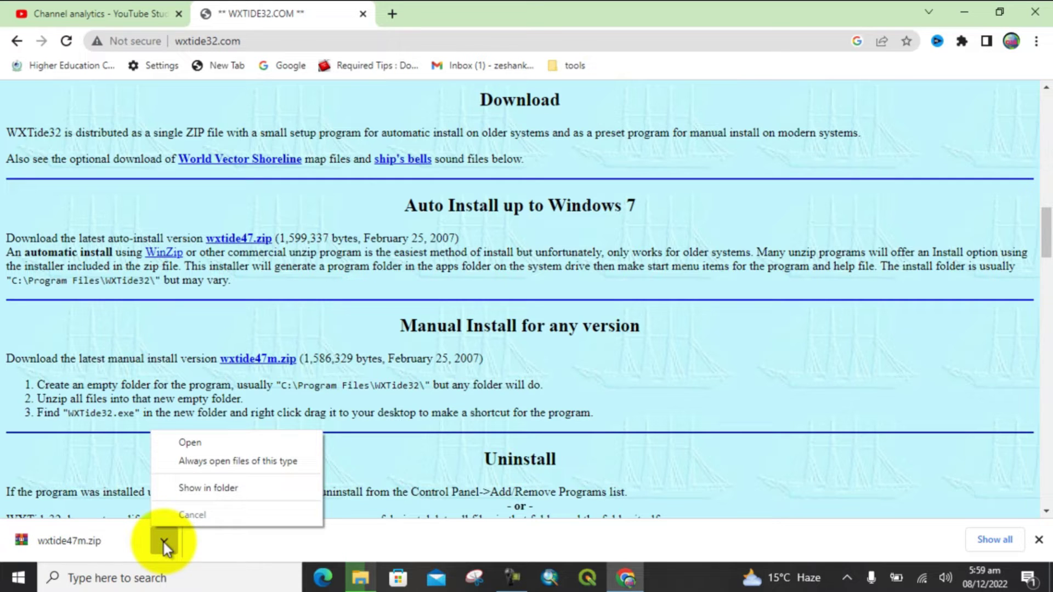
{"action": "left_click", "coordinate": [207, 488]}
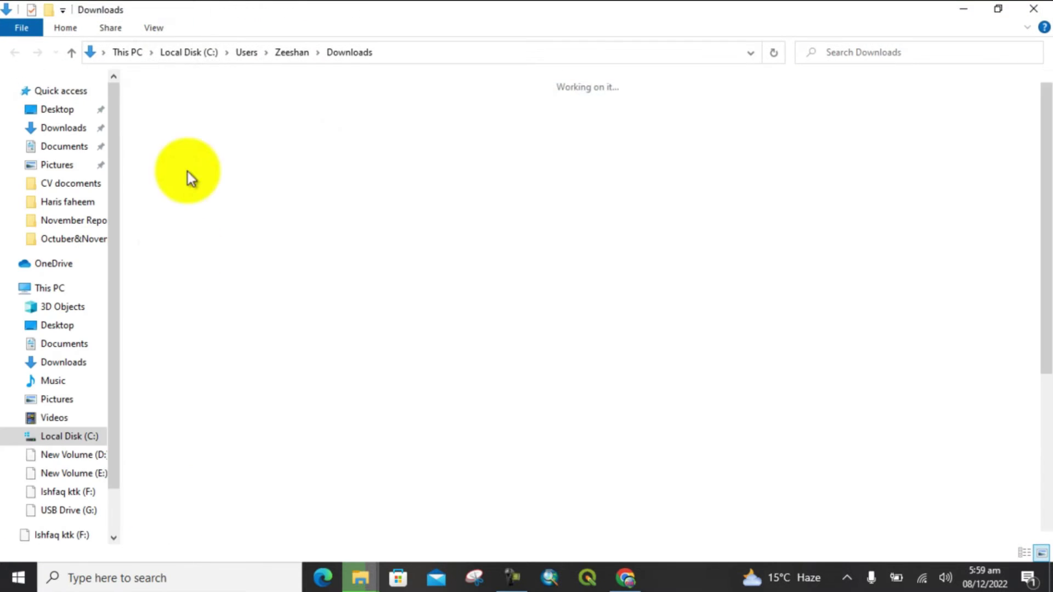
Cut the wxtide47m archive from Downloads and go to folder B on New Volume (E:)
{"action": "right_click", "coordinate": [166, 132]}
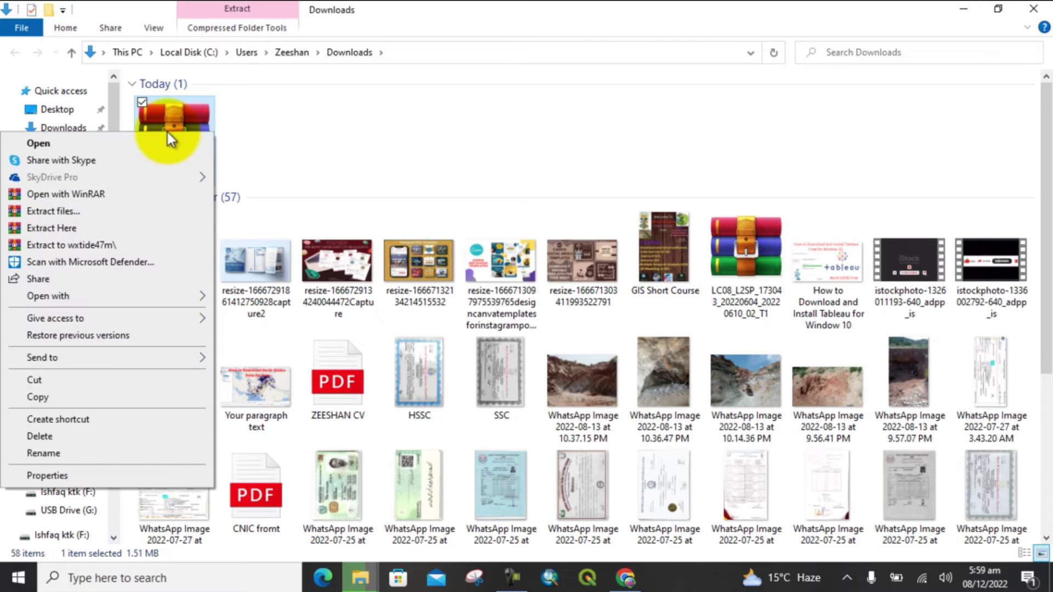
{"action": "left_click", "coordinate": [33, 380]}
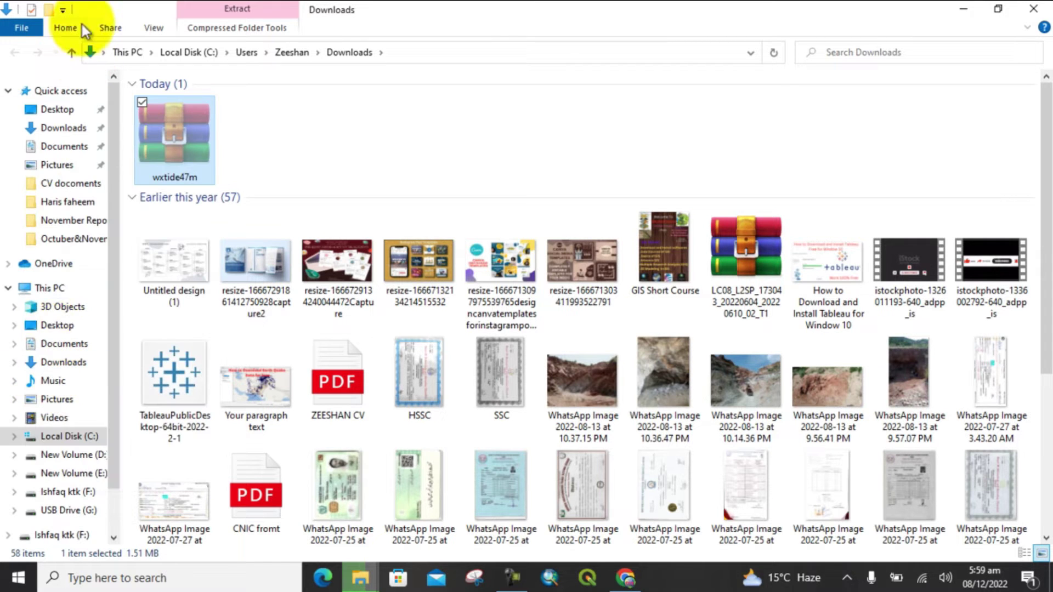
{"action": "left_click", "coordinate": [75, 474]}
{"action": "double_click", "coordinate": [356, 133]}
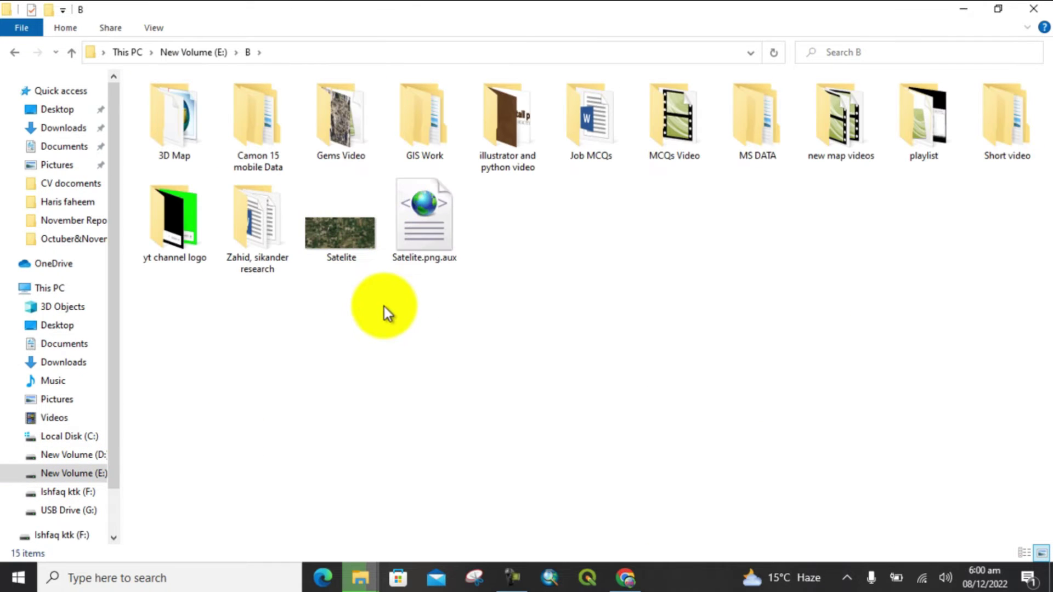
Create a new folder named TIDE DATA inside folder B
{"action": "right_click", "coordinate": [445, 364]}
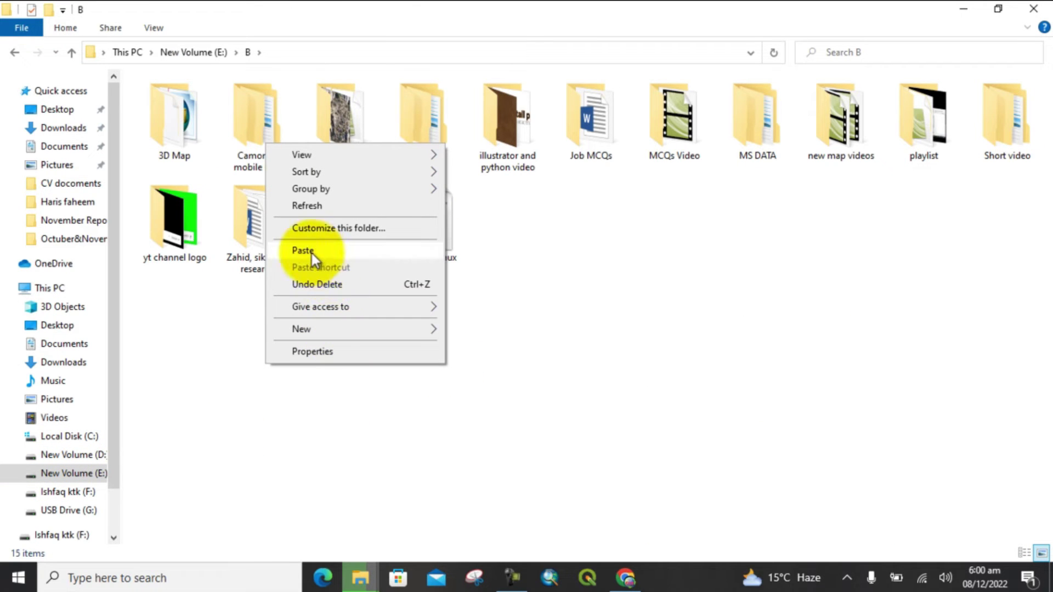
{"action": "mouse_move", "coordinate": [320, 331]}
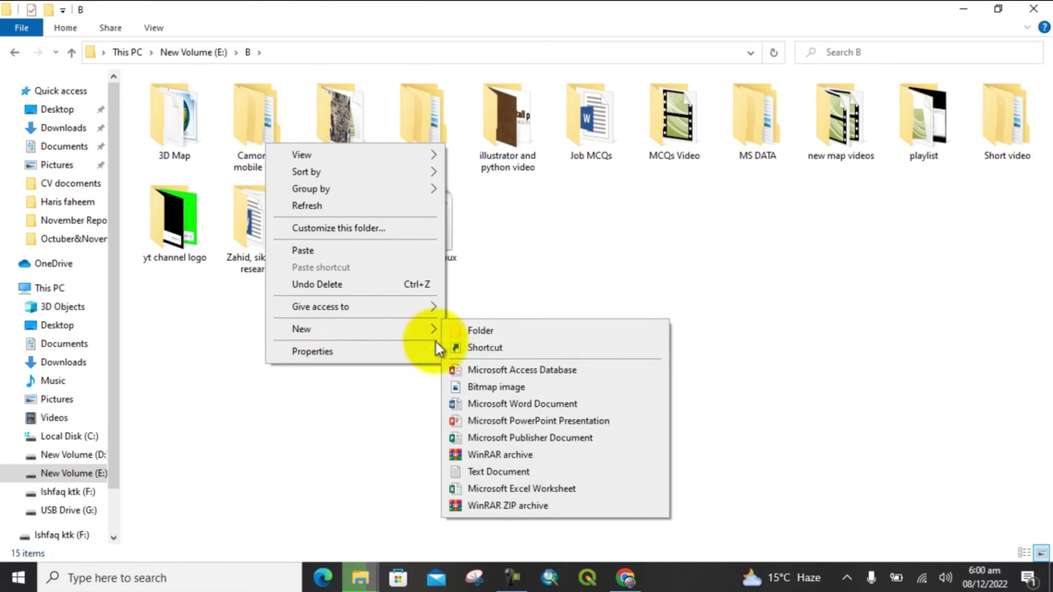
{"action": "left_click", "coordinate": [485, 330]}
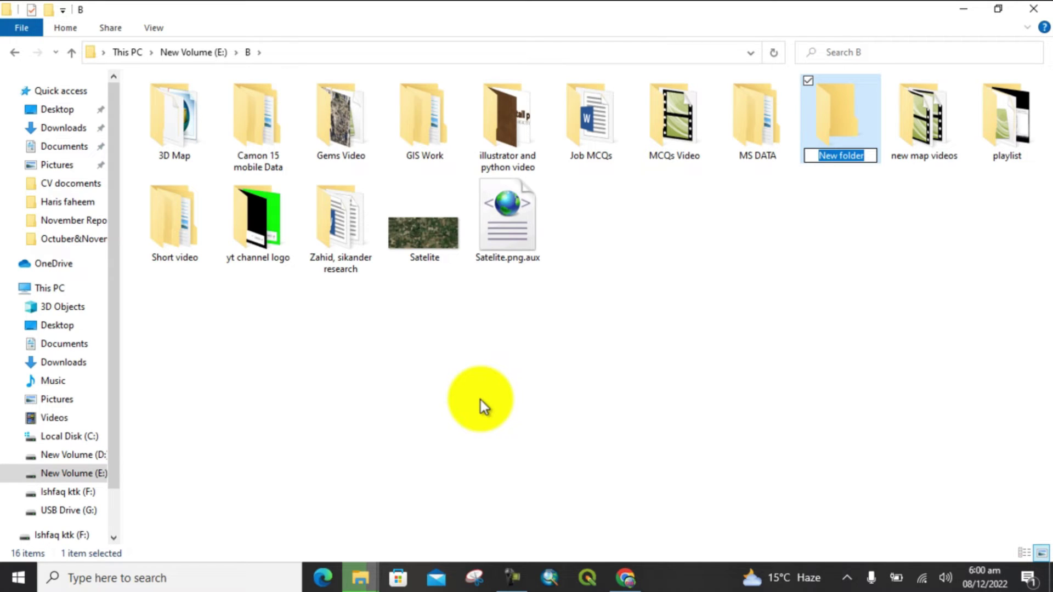
{"action": "key", "text": "BackSpace"}
{"action": "type", "text": "TID"}
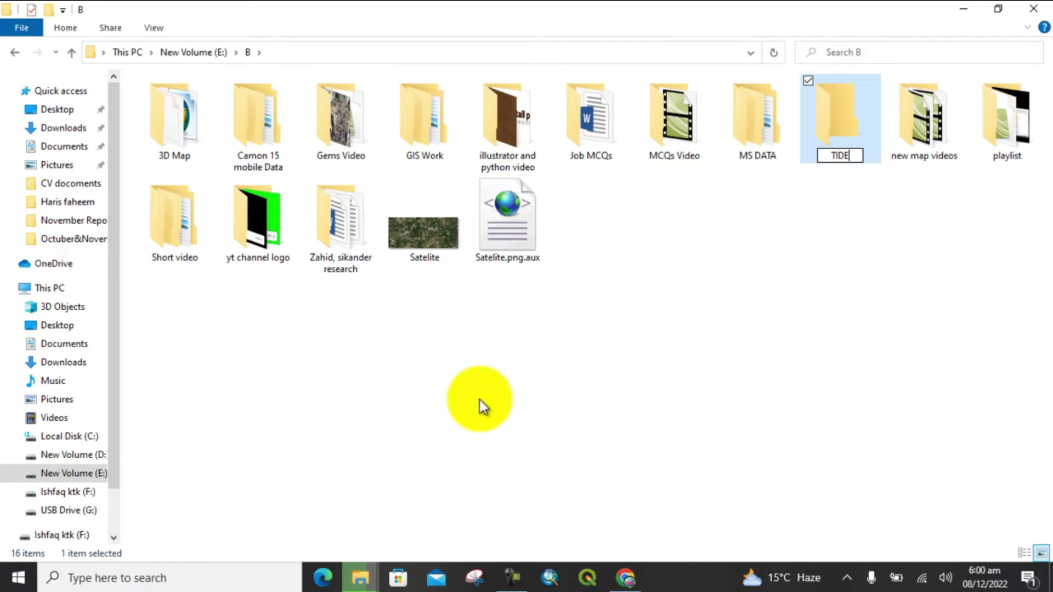
{"action": "type", "text": "E DATA"}
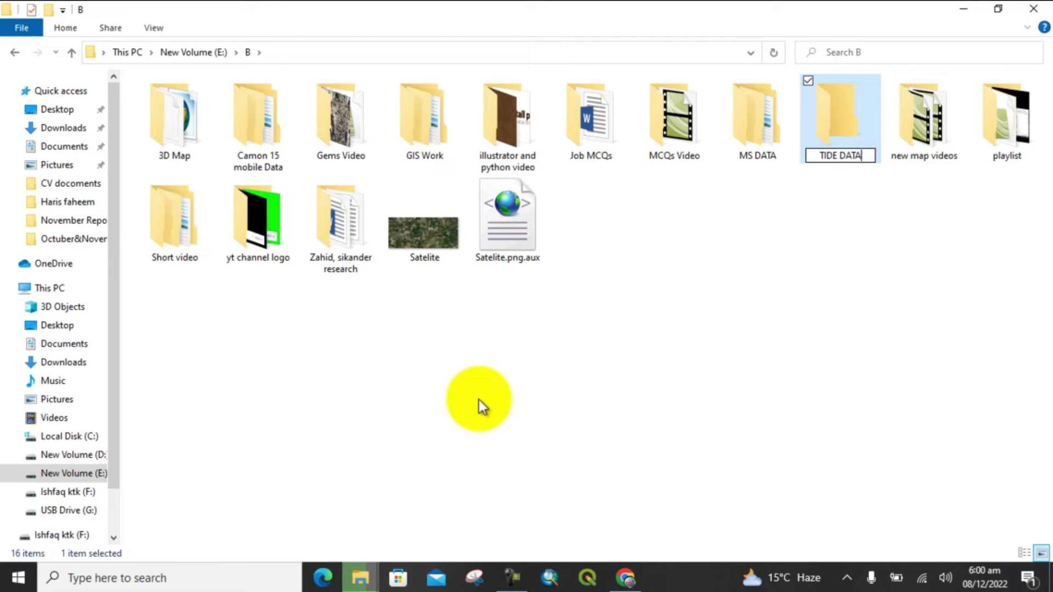
{"action": "left_click", "coordinate": [768, 315]}
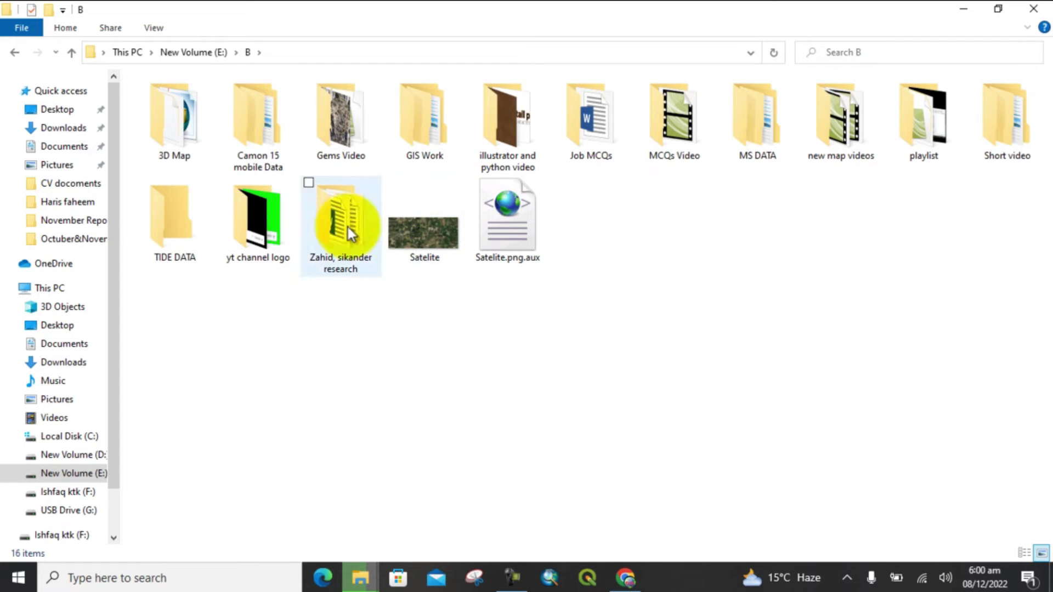
Open the TIDE DATA folder and paste the cut wxtide47m archive into it
{"action": "double_click", "coordinate": [164, 222]}
{"action": "right_click", "coordinate": [225, 191]}
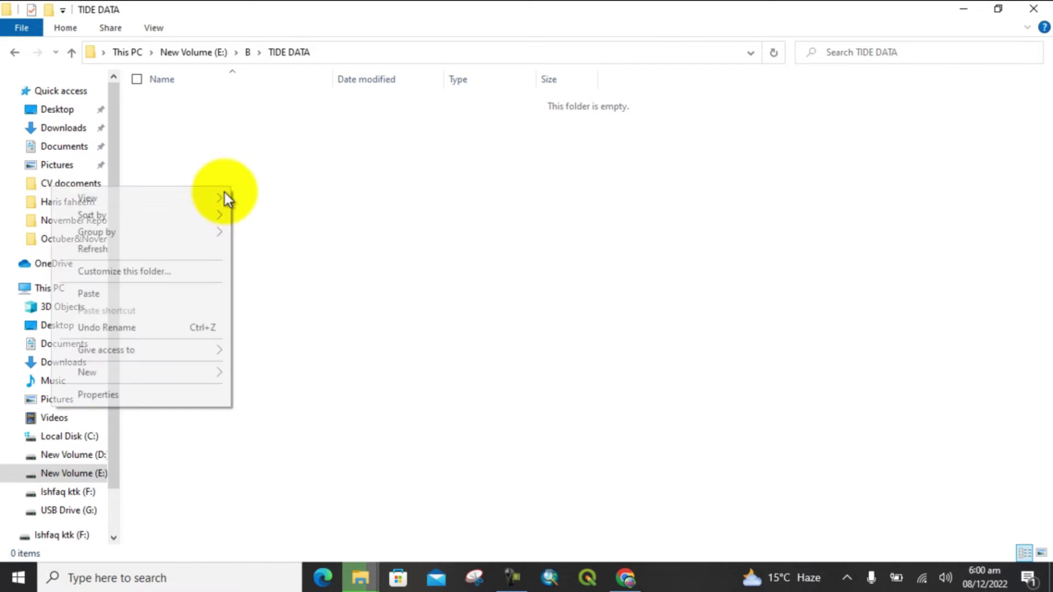
{"action": "left_click", "coordinate": [146, 292]}
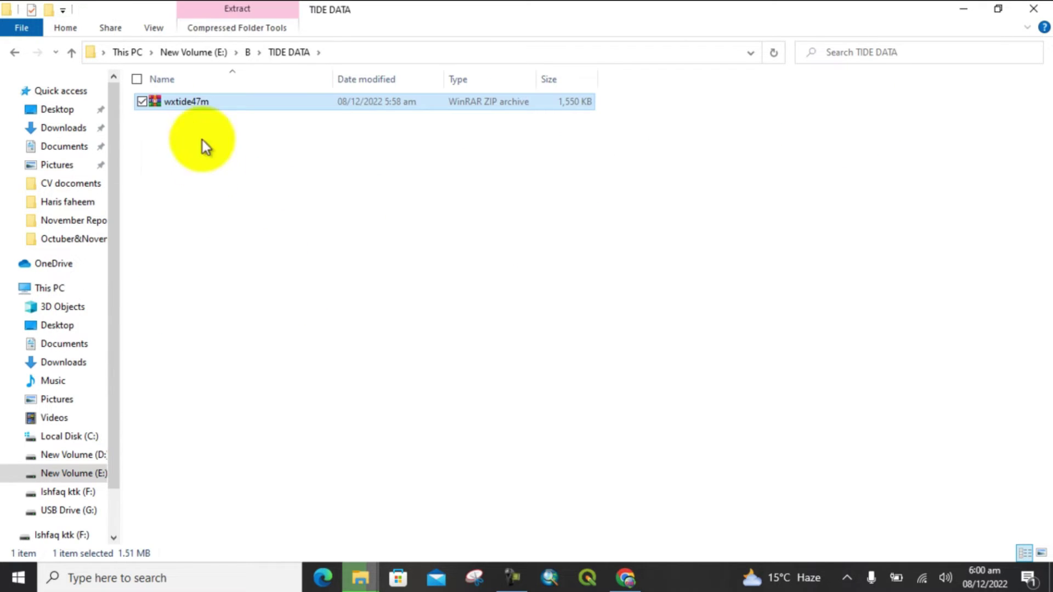
Extract the wxtide47m archive with WinRAR to E:\B\TIDE DATA\wxtide47m, keeping the default extraction options
{"action": "double_click", "coordinate": [187, 103]}
{"action": "right_click", "coordinate": [187, 103]}
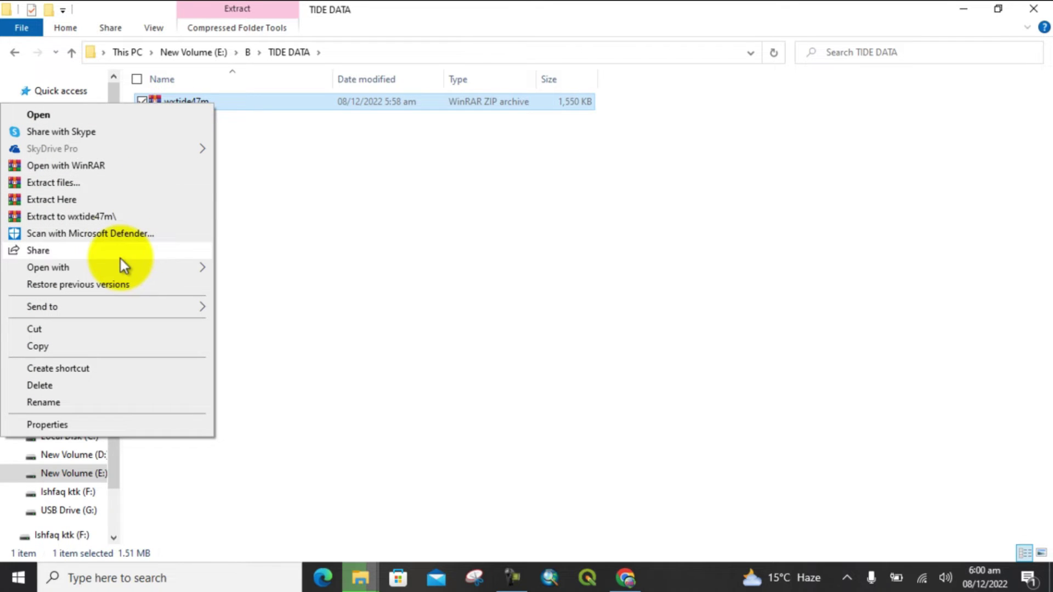
{"action": "left_click", "coordinate": [58, 182]}
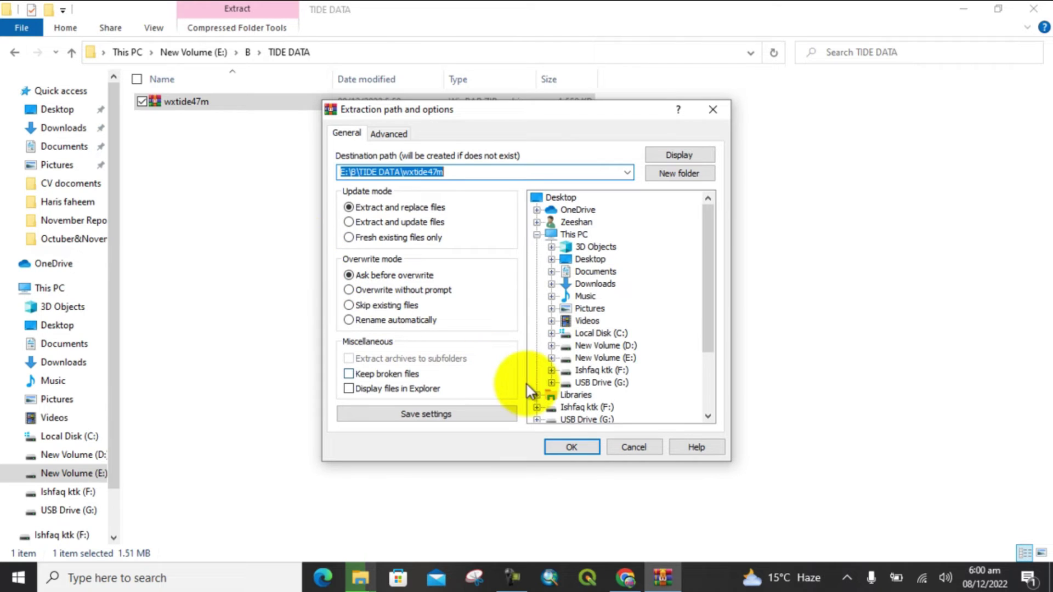
{"action": "left_click", "coordinate": [582, 448]}
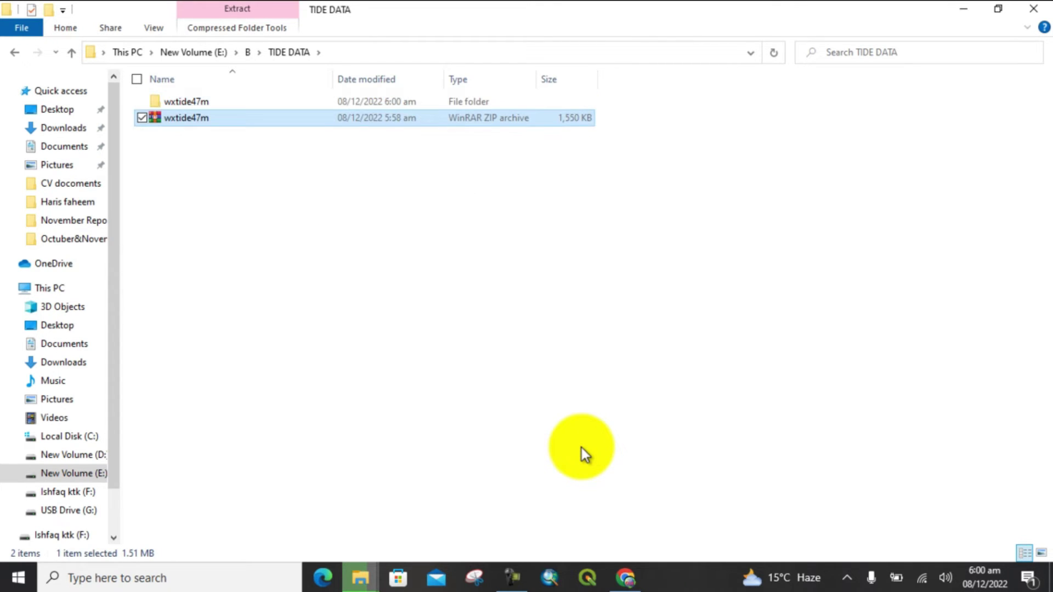
Show the TIDE DATA contents as large icons and open the extracted wxtide47m folder
{"action": "left_click", "coordinate": [152, 30]}
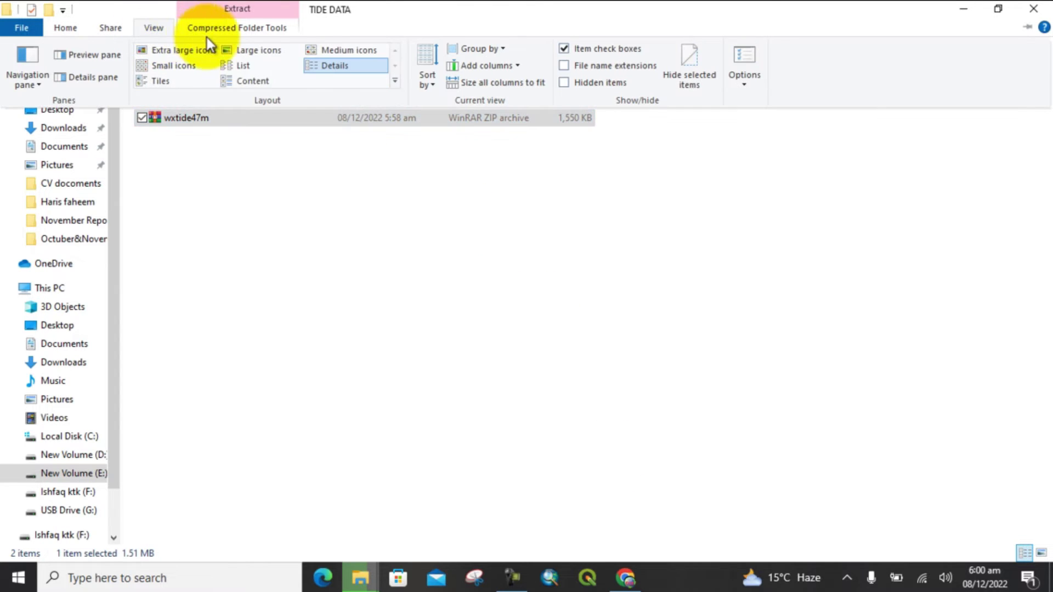
{"action": "left_click", "coordinate": [244, 51]}
{"action": "left_click", "coordinate": [187, 130]}
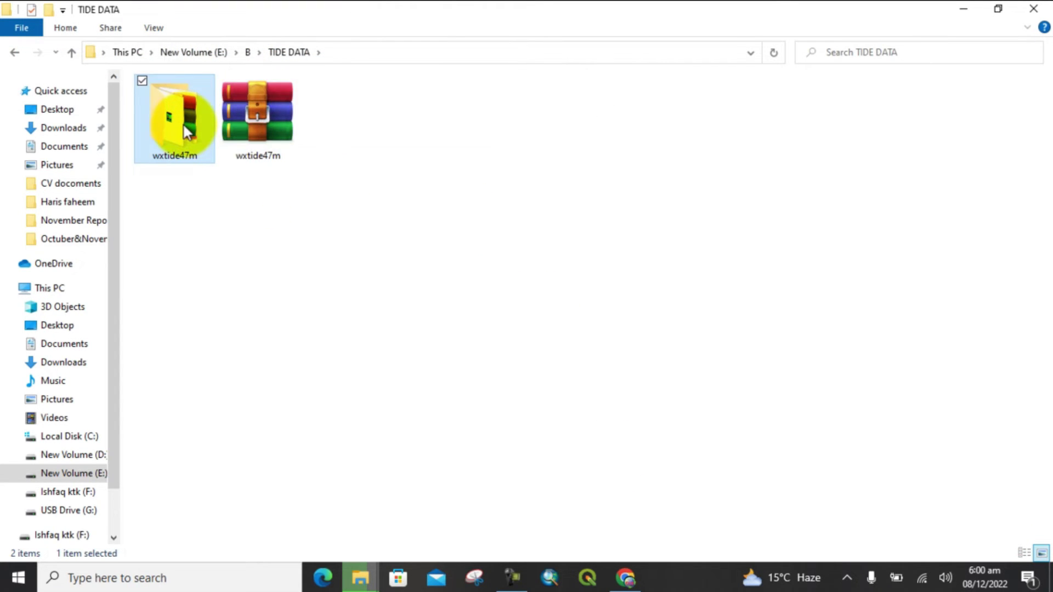
{"action": "double_click", "coordinate": [186, 131]}
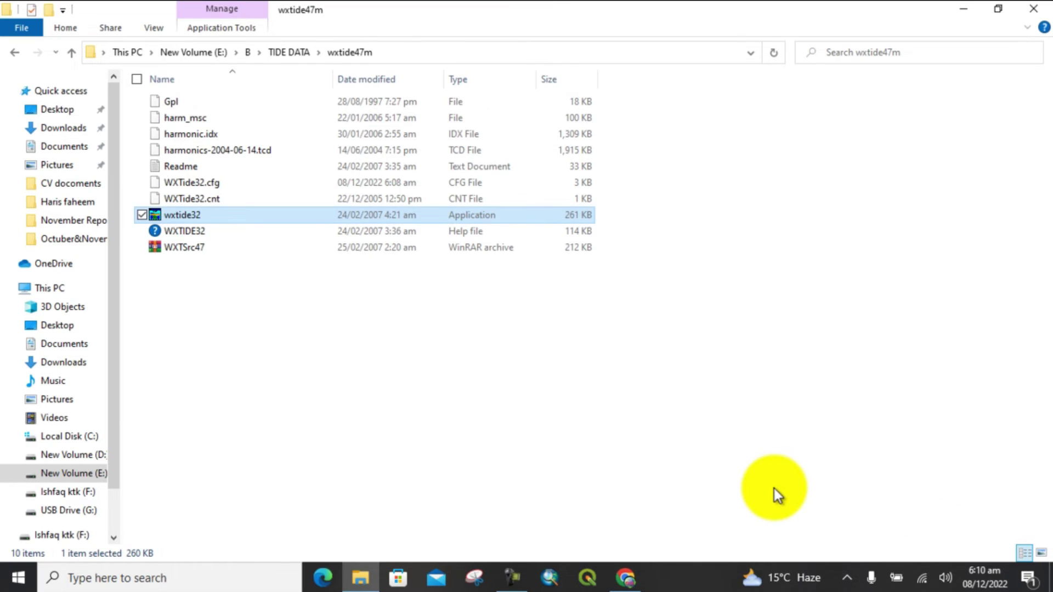
Launch the wxtide32 application from the extracted folder and open its Station Locator
{"action": "double_click", "coordinate": [167, 215]}
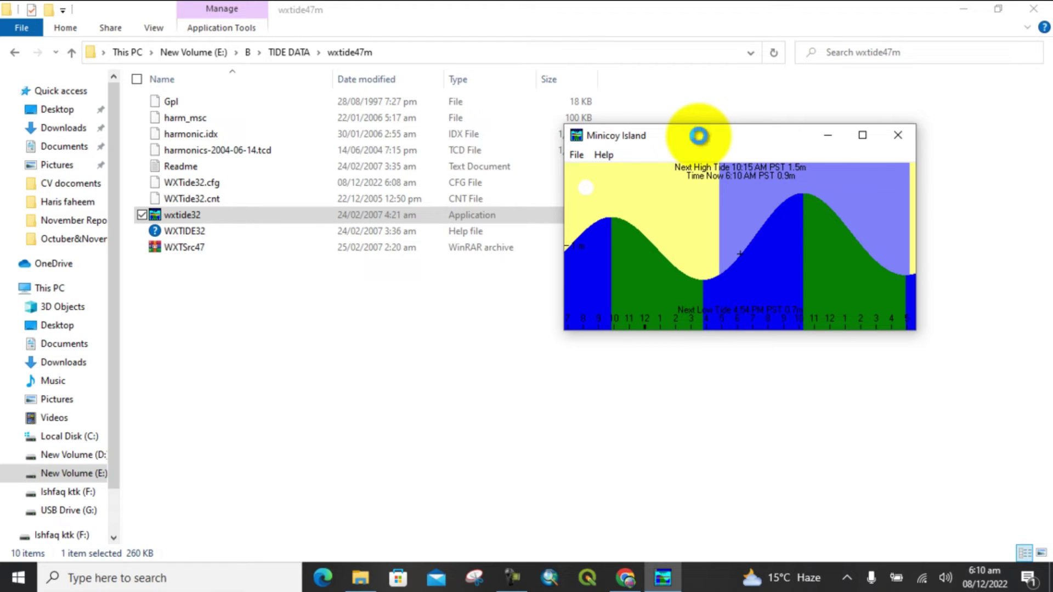
{"action": "left_click_drag", "start_coordinate": [708, 135], "coordinate": [769, 90]}
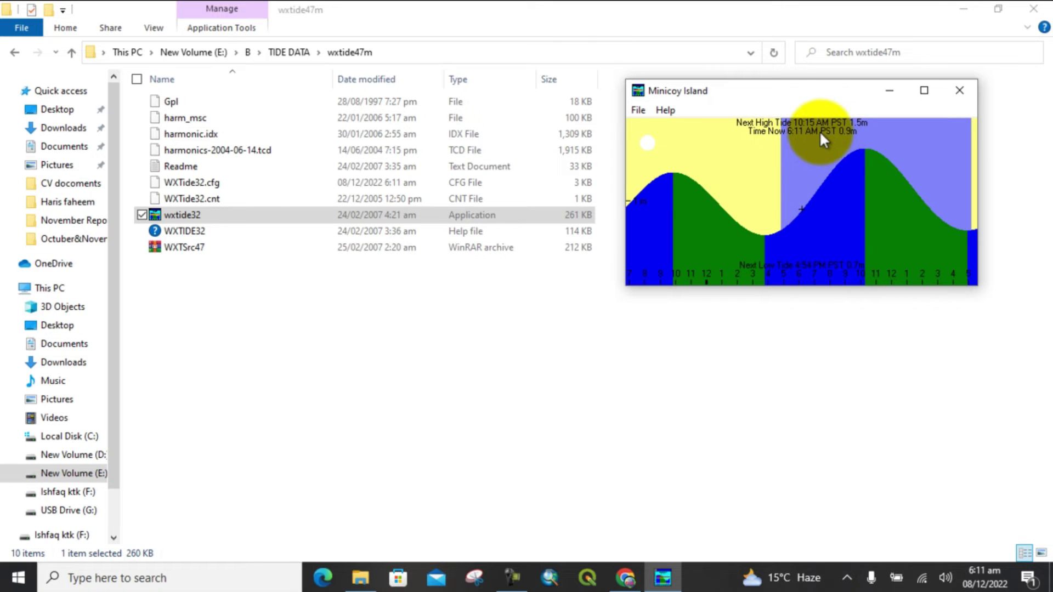
{"action": "left_click", "coordinate": [638, 110]}
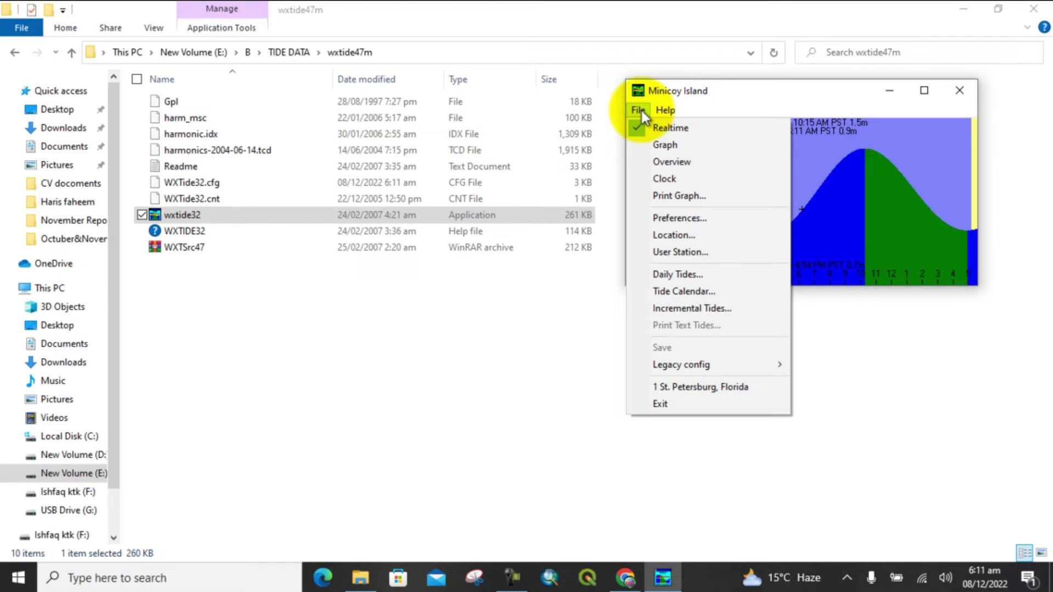
{"action": "left_click", "coordinate": [668, 231]}
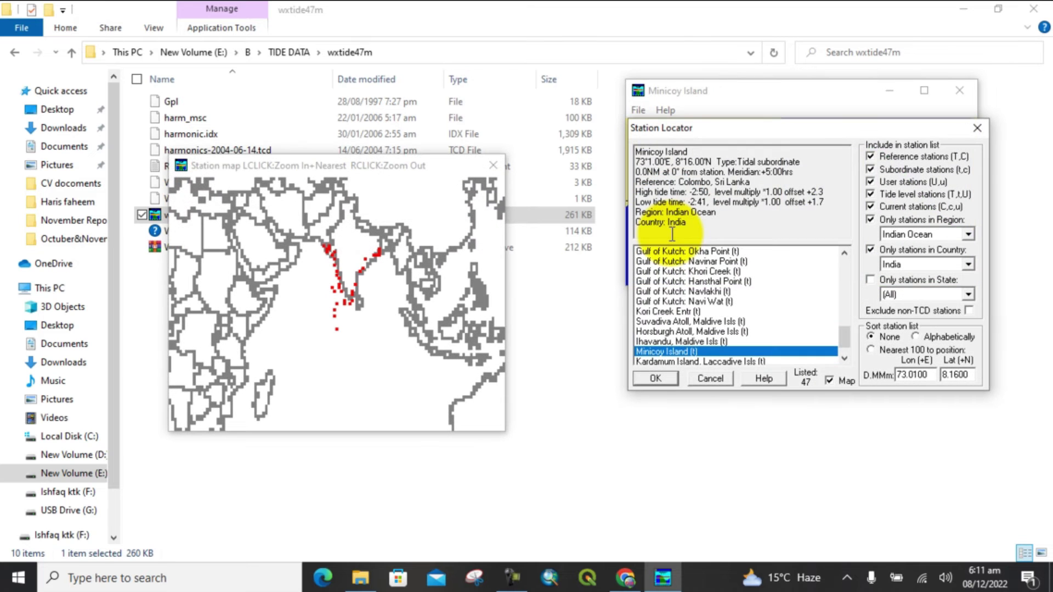
Move the Station Locator dialog off the tide graph and zoom the station map out to the whole world
{"action": "left_click_drag", "start_coordinate": [841, 127], "coordinate": [770, 179]}
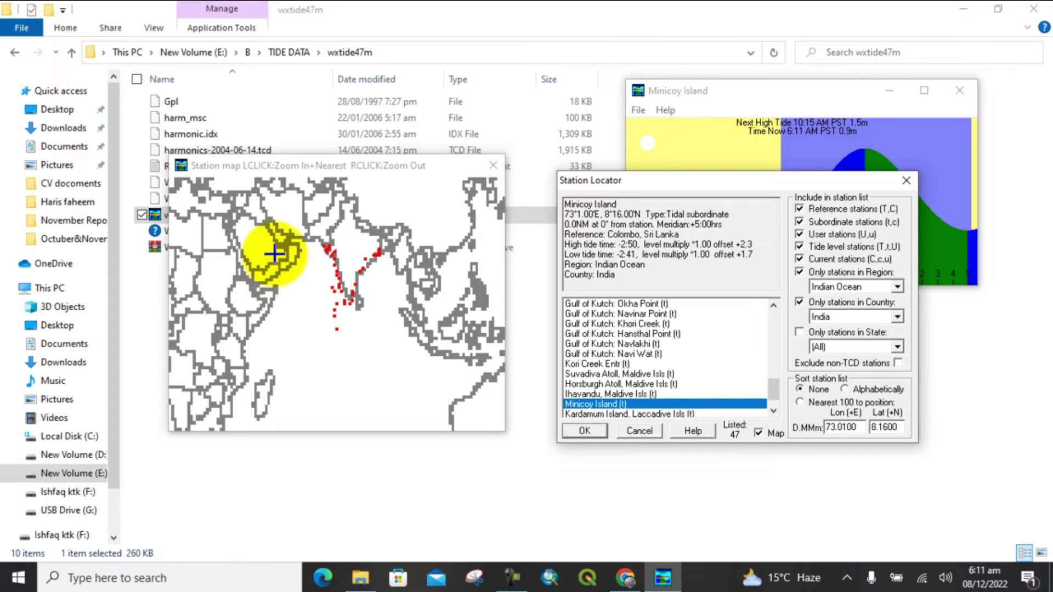
{"action": "right_click", "coordinate": [277, 255]}
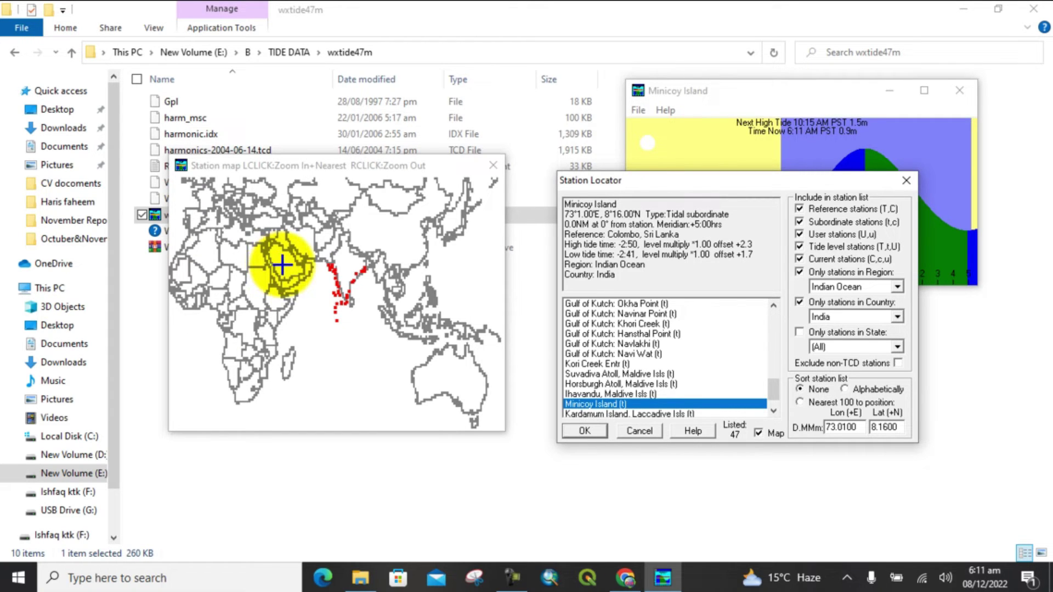
{"action": "right_click", "coordinate": [282, 265]}
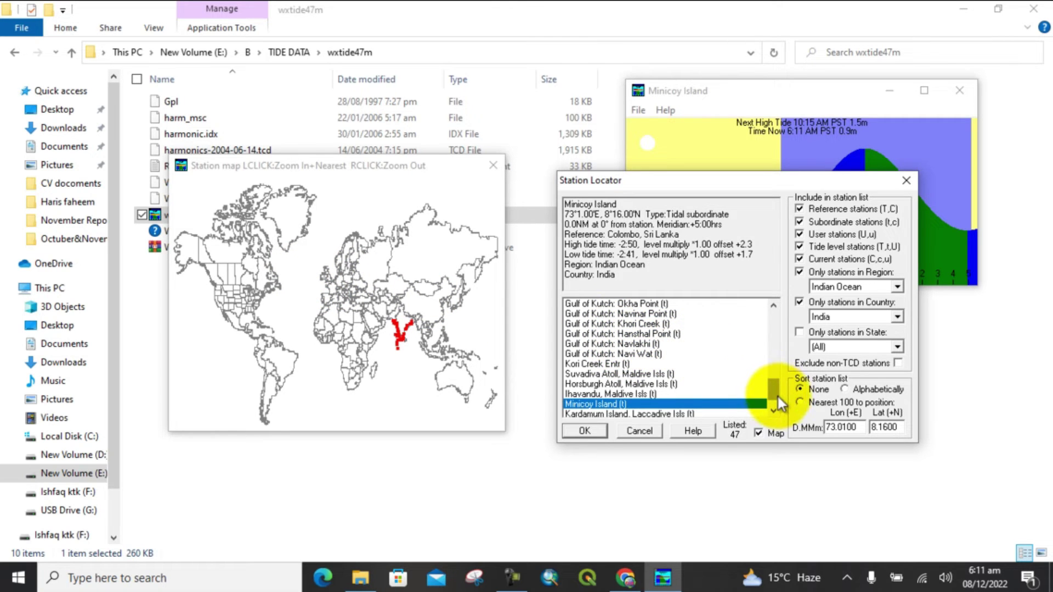
Browse the Indian stations in the station list and select Mangalore to locate it on the world map
{"action": "left_click_drag", "start_coordinate": [775, 396], "coordinate": [772, 322]}
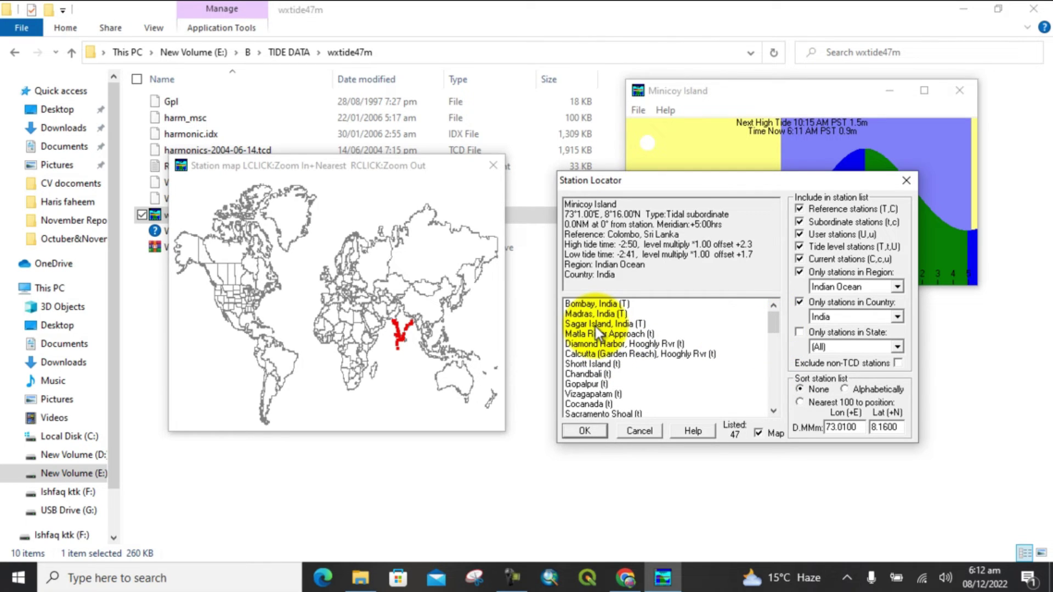
{"action": "scroll", "coordinate": [594, 327], "scroll_direction": "down", "scroll_amount": 3}
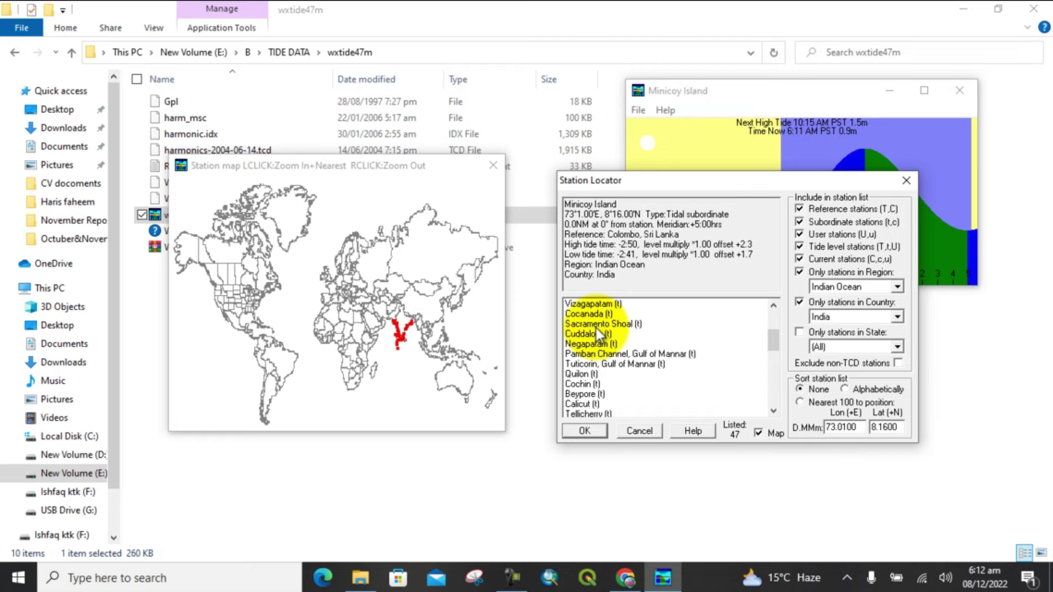
{"action": "scroll", "coordinate": [580, 364], "scroll_direction": "down", "scroll_amount": 2}
{"action": "left_click", "coordinate": [582, 375]}
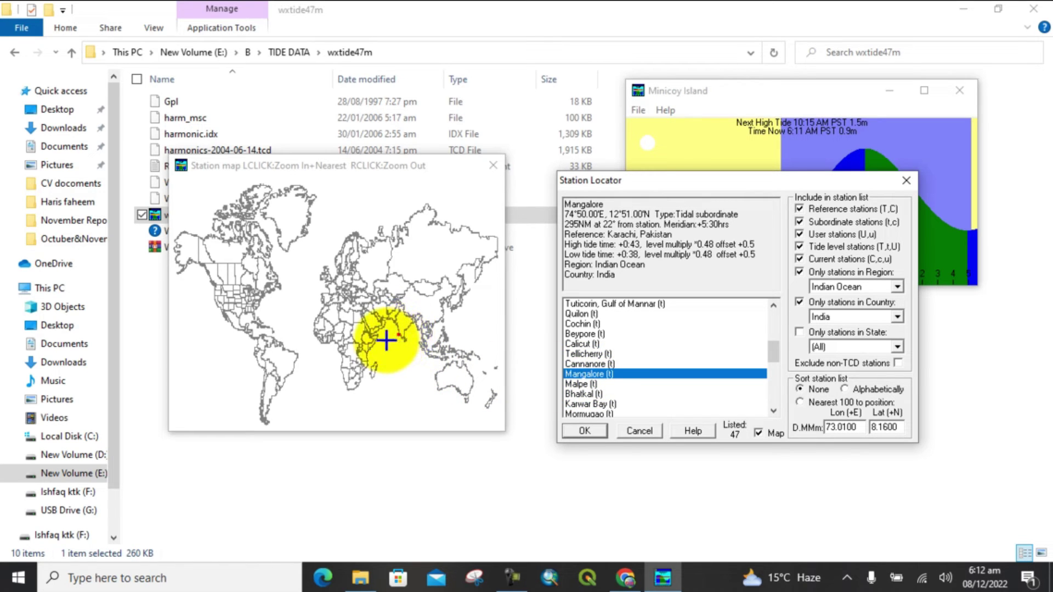
{"action": "mouse_move", "coordinate": [398, 338]}
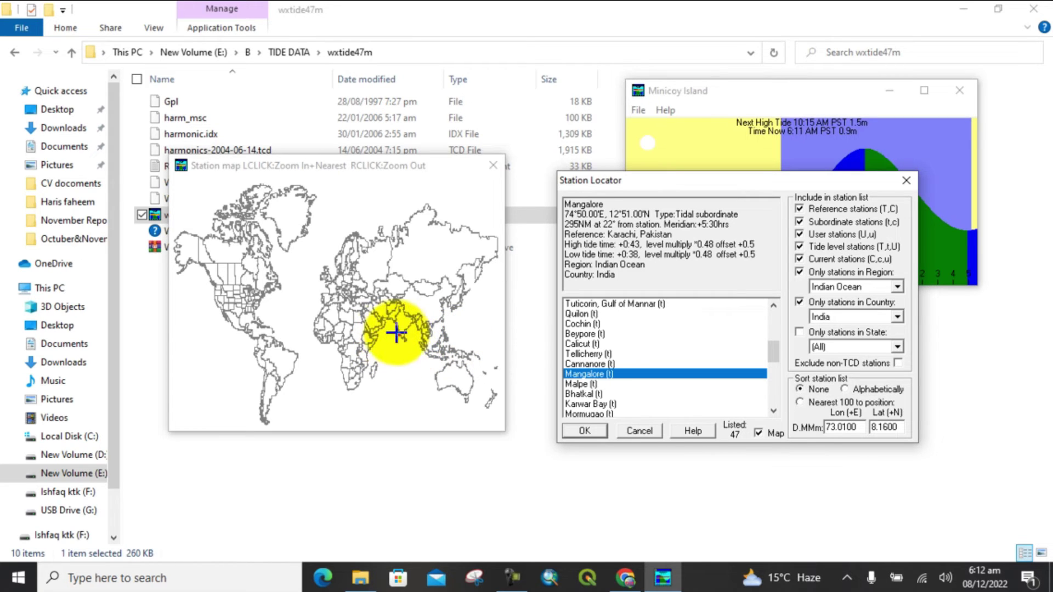
List the stations nearest to a point in the southwestern United States on the map and load the San Felipe station
{"action": "left_click", "coordinate": [233, 306]}
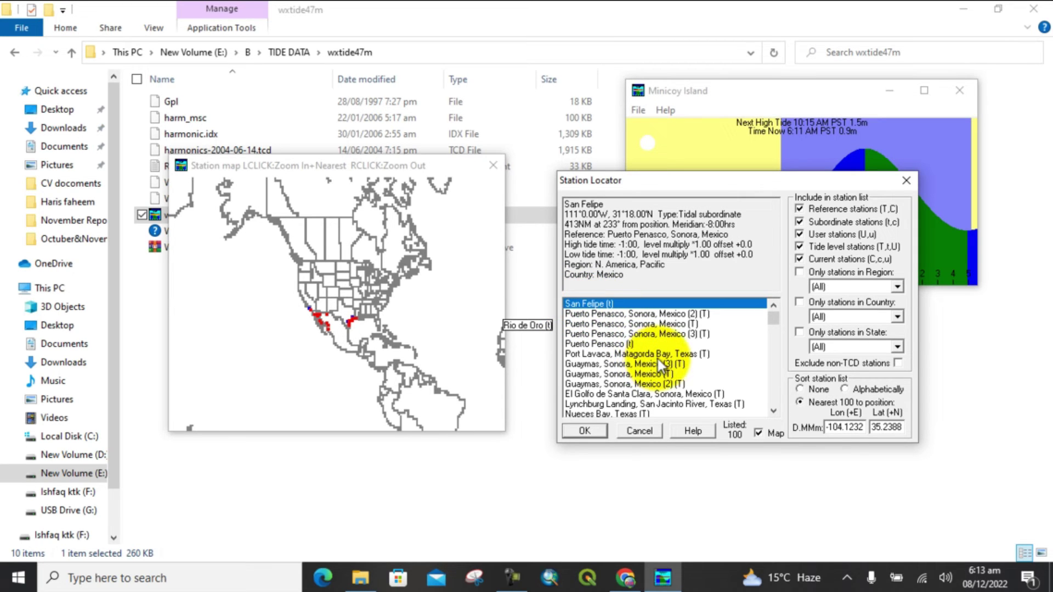
{"action": "left_click", "coordinate": [573, 430]}
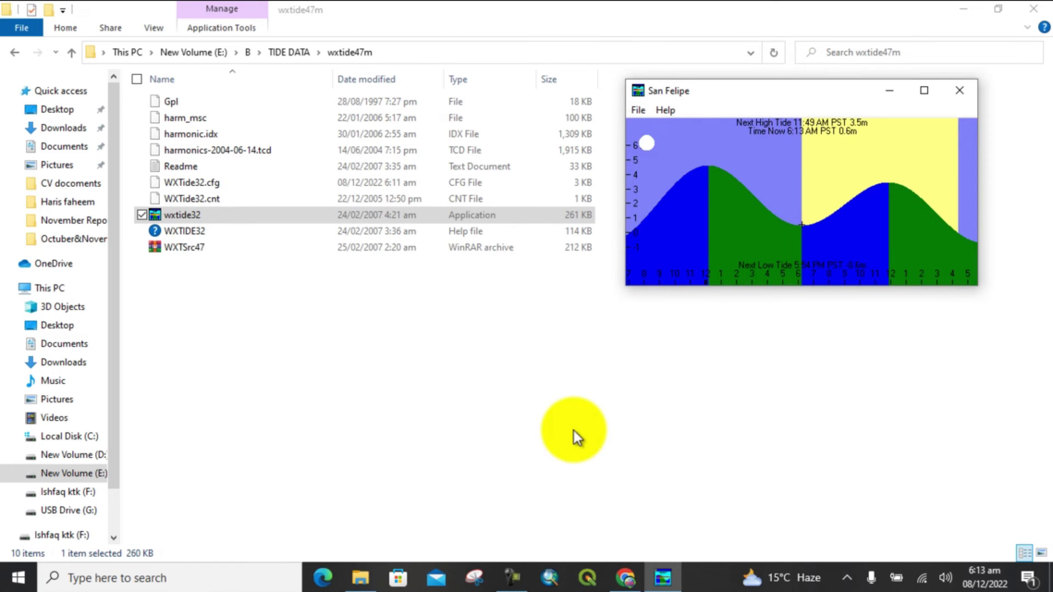
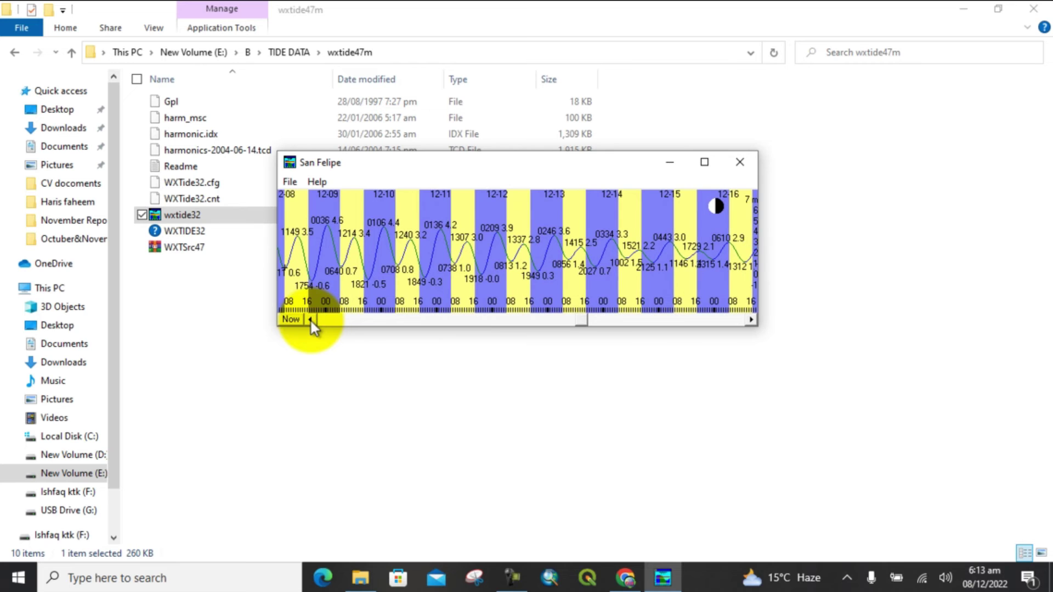
Scrub the San Felipe tide overview's timeline between its earliest and latest available dates
{"action": "left_click_drag", "start_coordinate": [581, 318], "coordinate": [321, 317]}
{"action": "left_click_drag", "start_coordinate": [433, 316], "coordinate": [312, 311]}
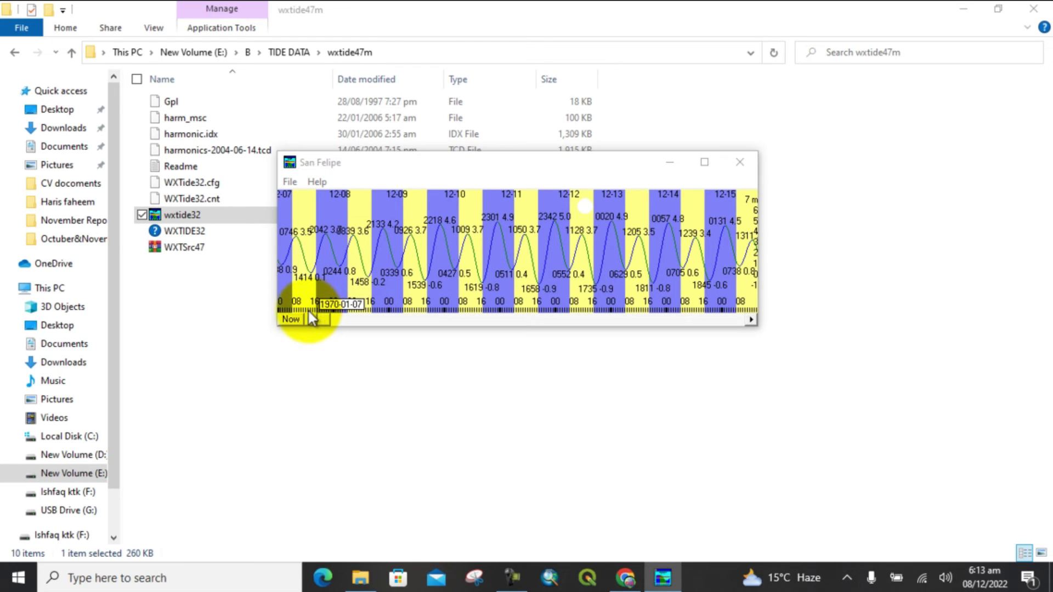
{"action": "left_click_drag", "start_coordinate": [308, 310], "coordinate": [738, 307]}
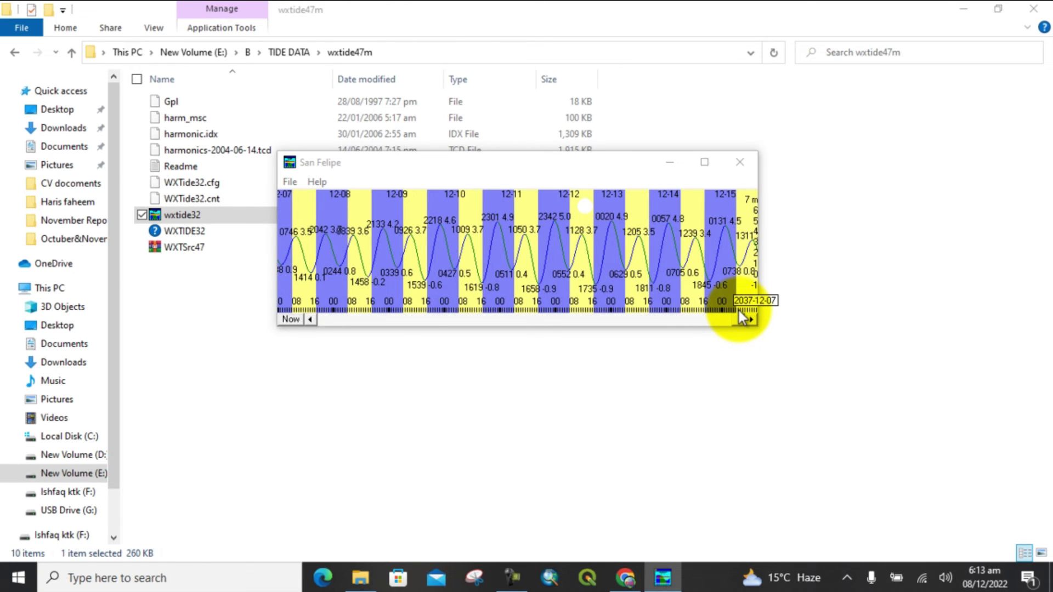
{"action": "left_click_drag", "start_coordinate": [738, 310], "coordinate": [737, 311]}
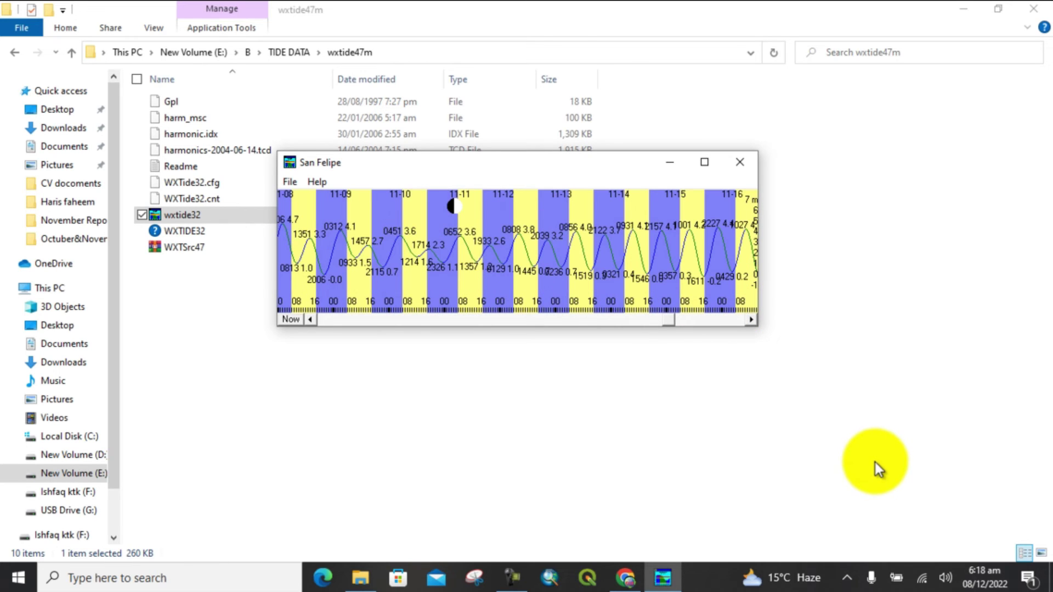
Open the Daily Tides options for San Felipe and set the length to 20 days
{"action": "left_click", "coordinate": [291, 182]}
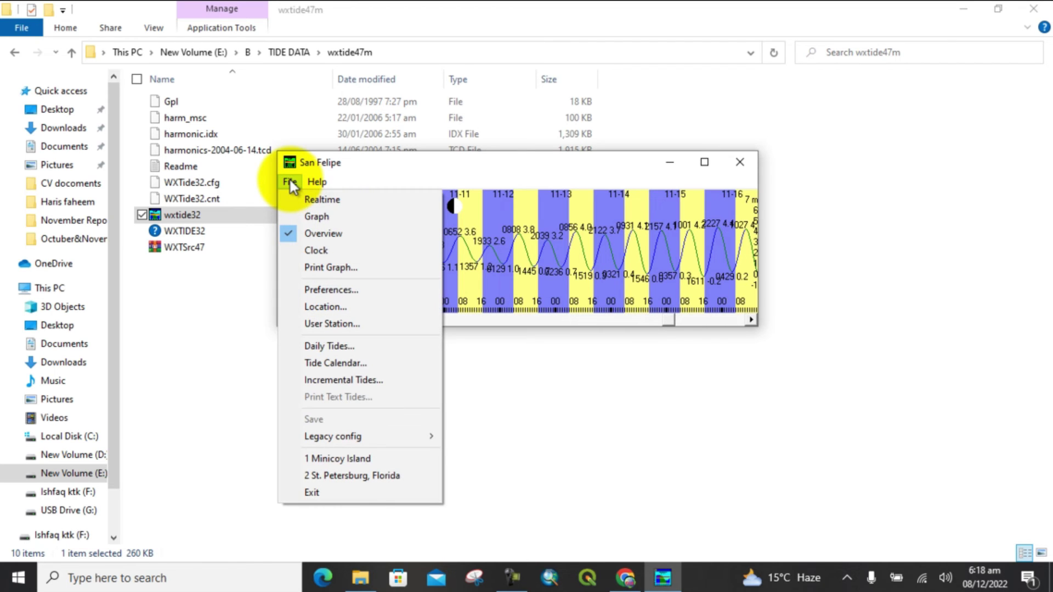
{"action": "left_click", "coordinate": [324, 346]}
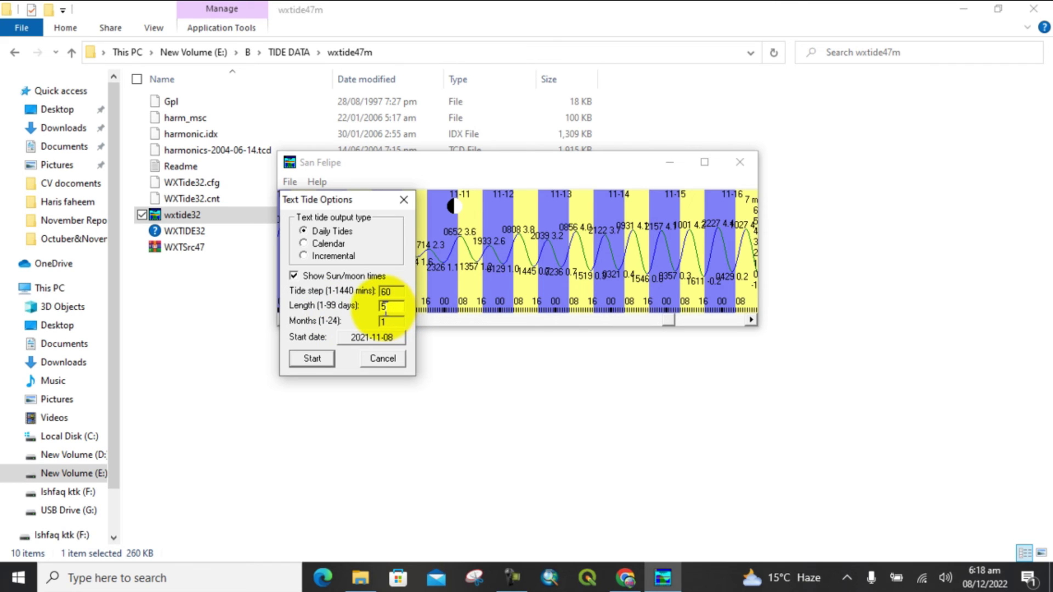
{"action": "key", "text": "BackSpace"}
{"action": "type", "text": "20"}
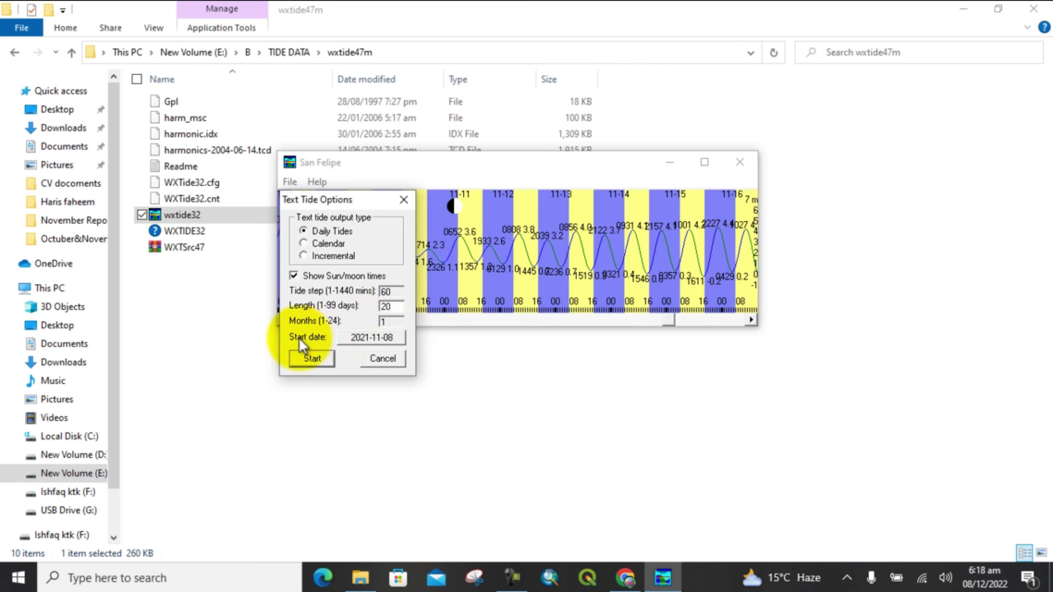
Set the start date to 2022-11-01 and generate the daily tides text report
{"action": "left_click", "coordinate": [355, 339]}
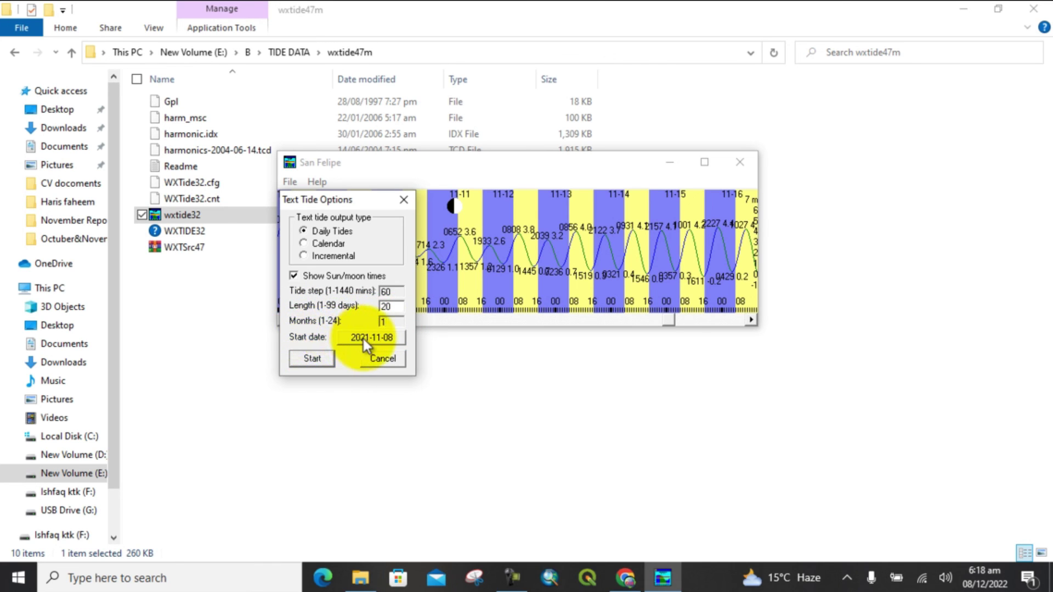
{"action": "left_click", "coordinate": [363, 339]}
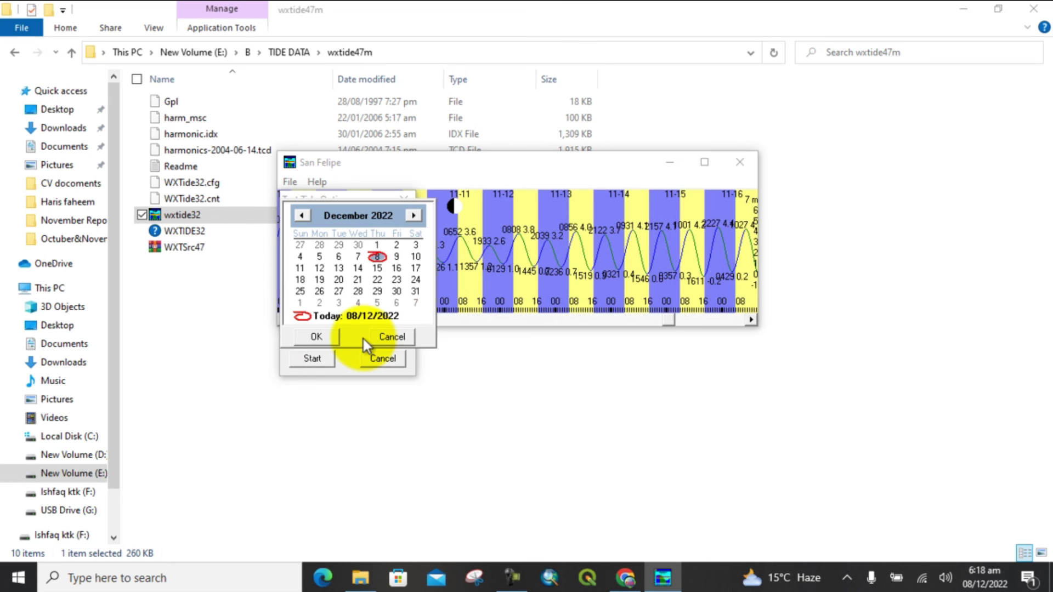
{"action": "left_click", "coordinate": [300, 216]}
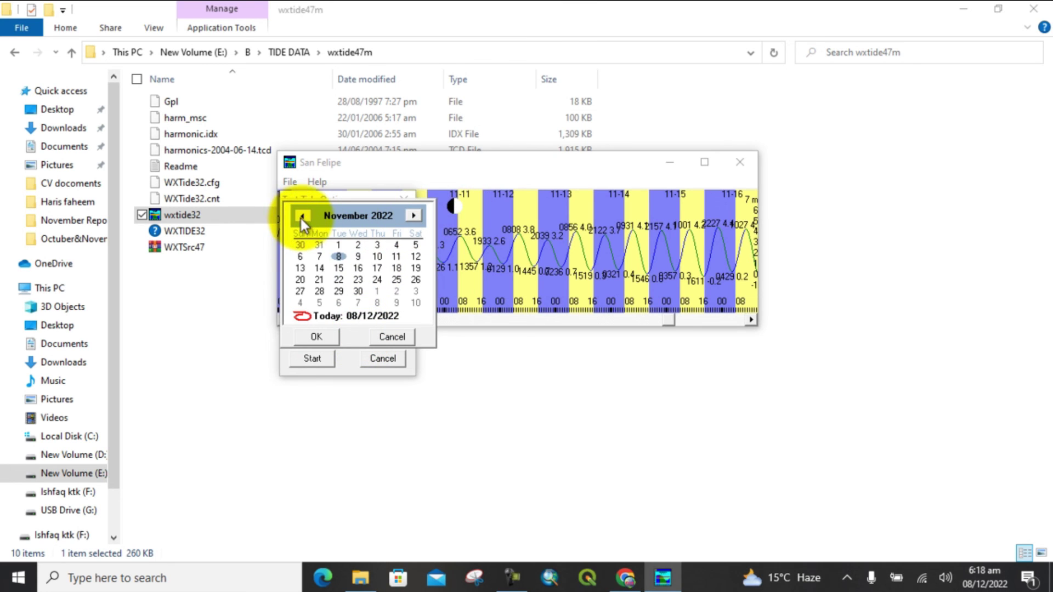
{"action": "double_click", "coordinate": [338, 248]}
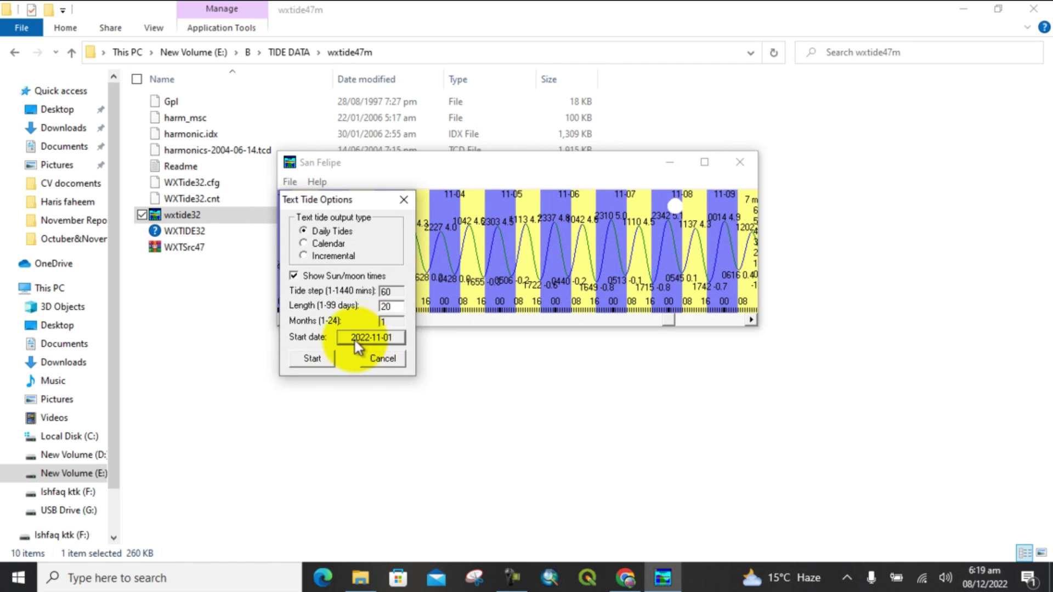
{"action": "left_click", "coordinate": [310, 359]}
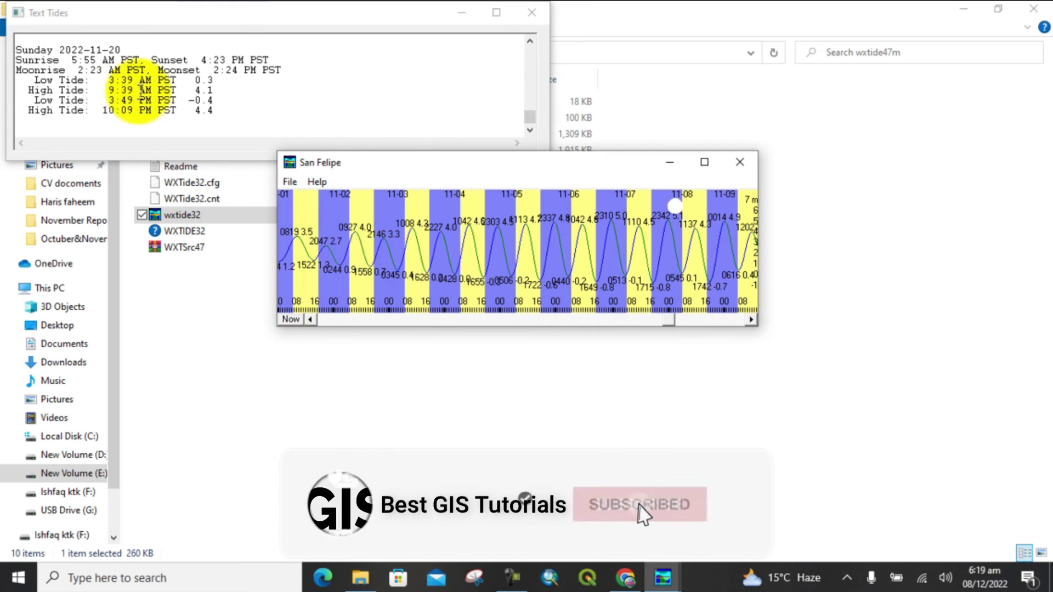
Move the Text Tides window lower and review the daily high and low tides from 2022-11-01 onward
{"action": "left_click_drag", "start_coordinate": [152, 12], "coordinate": [168, 178]}
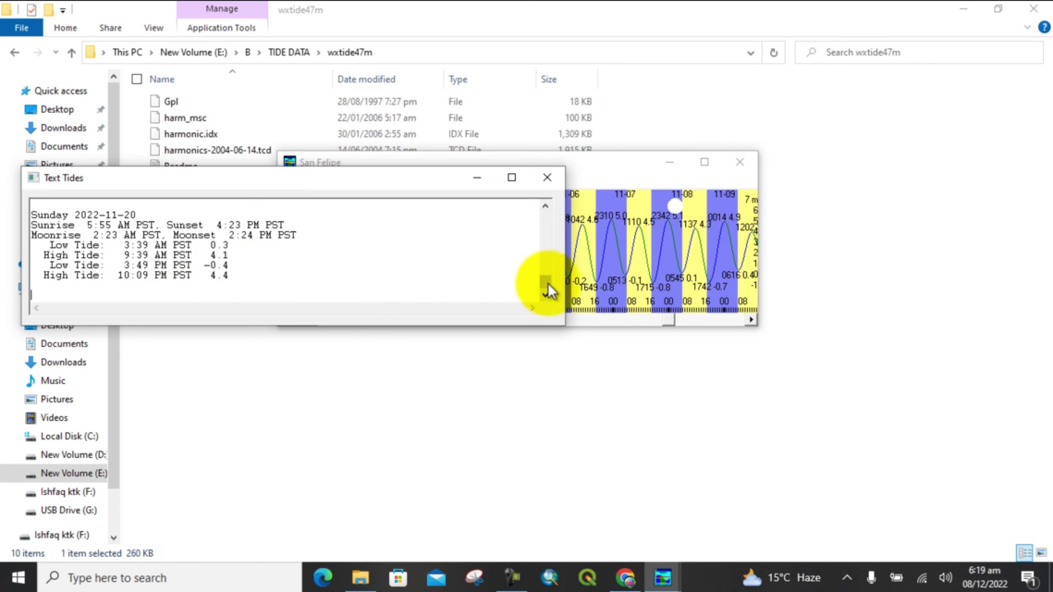
{"action": "left_click_drag", "start_coordinate": [545, 281], "coordinate": [548, 211]}
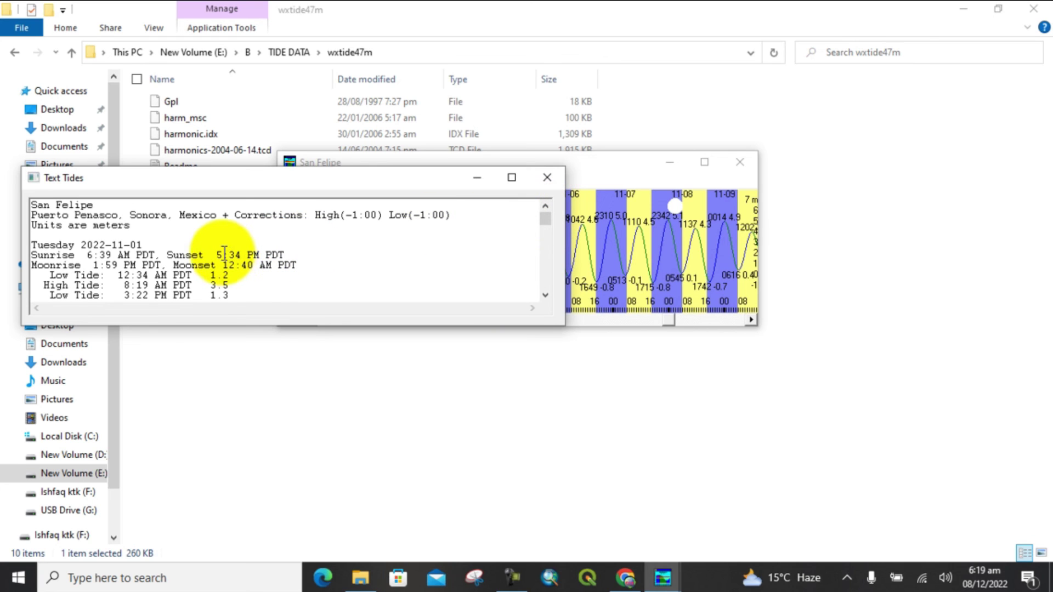
{"action": "scroll", "coordinate": [225, 253], "scroll_direction": "down", "scroll_amount": 5}
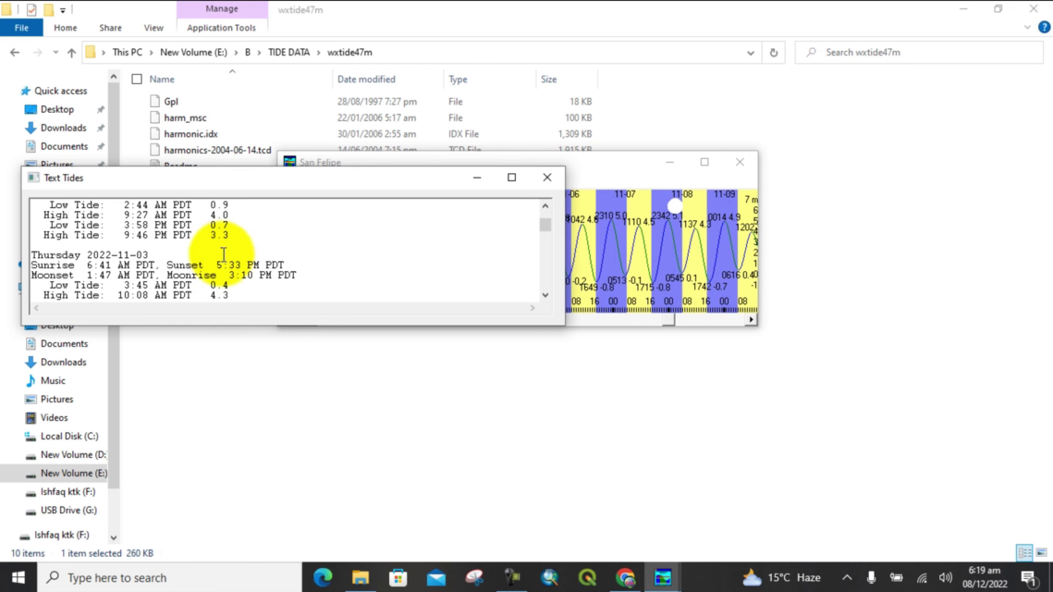
{"action": "scroll", "coordinate": [247, 245], "scroll_direction": "down", "scroll_amount": 1}
{"action": "scroll", "coordinate": [247, 245], "scroll_direction": "down", "scroll_amount": 3}
{"action": "scroll", "coordinate": [234, 238], "scroll_direction": "down", "scroll_amount": 2}
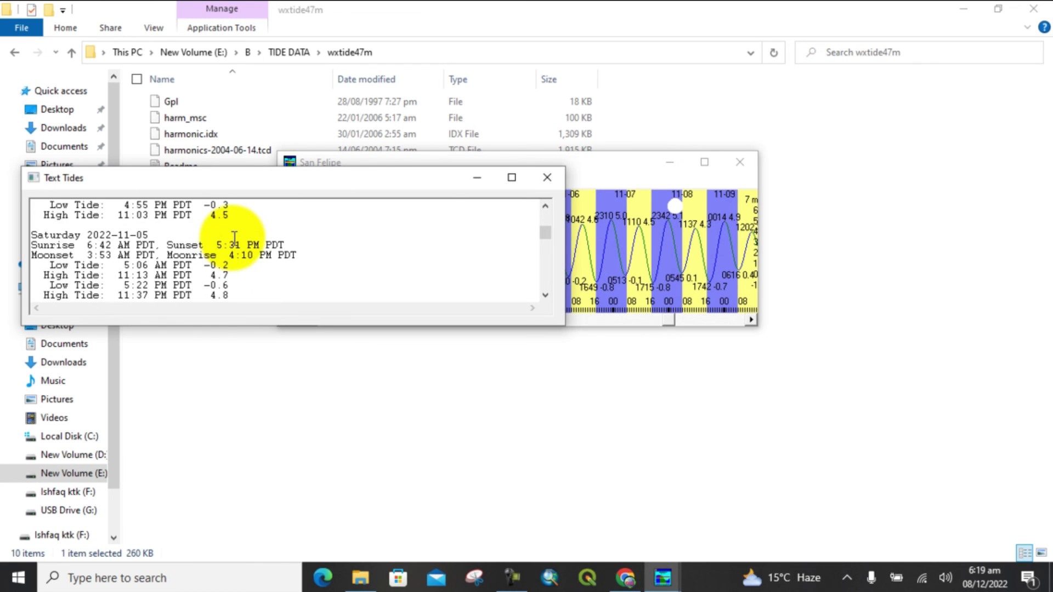